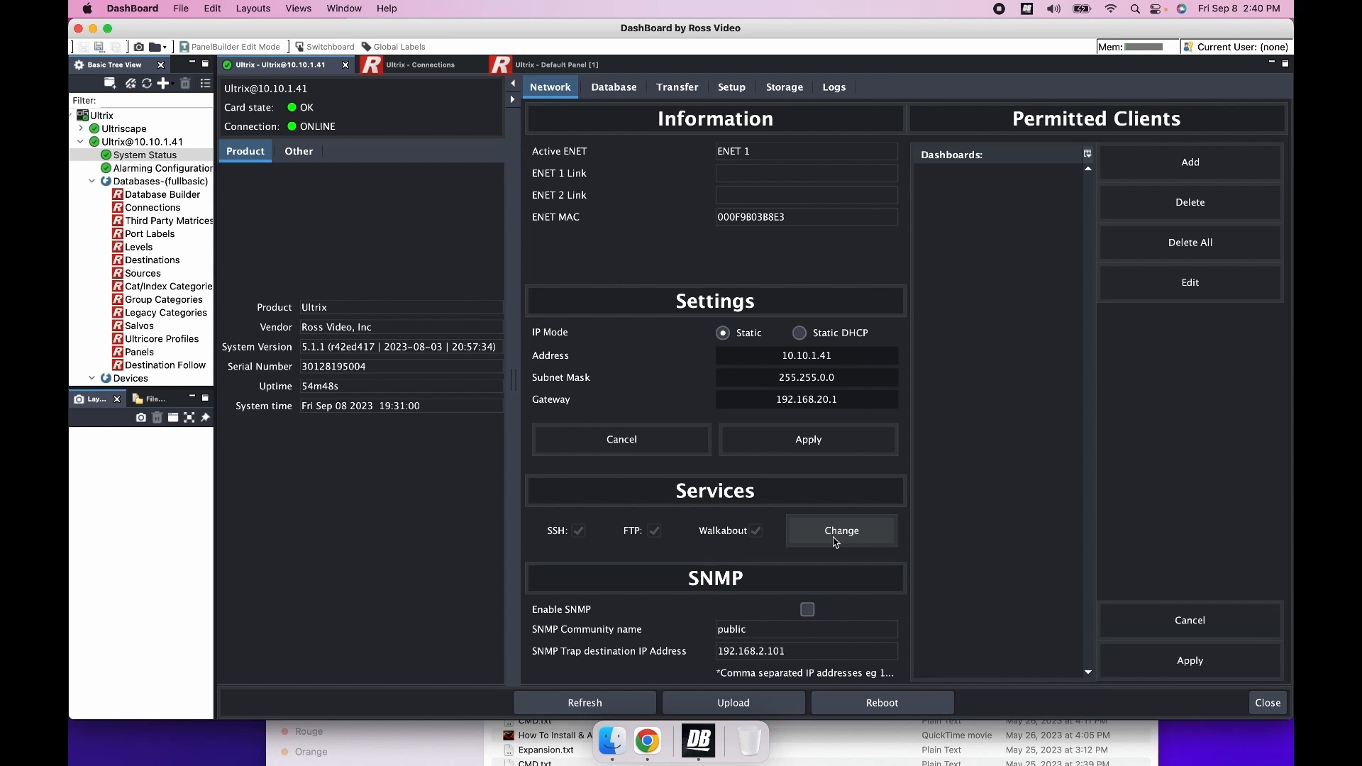
# - Review the enabled services in the Ultrix service settings, close them, and open the Connections page of the Ultrix databases
pyautogui.click(835, 543)
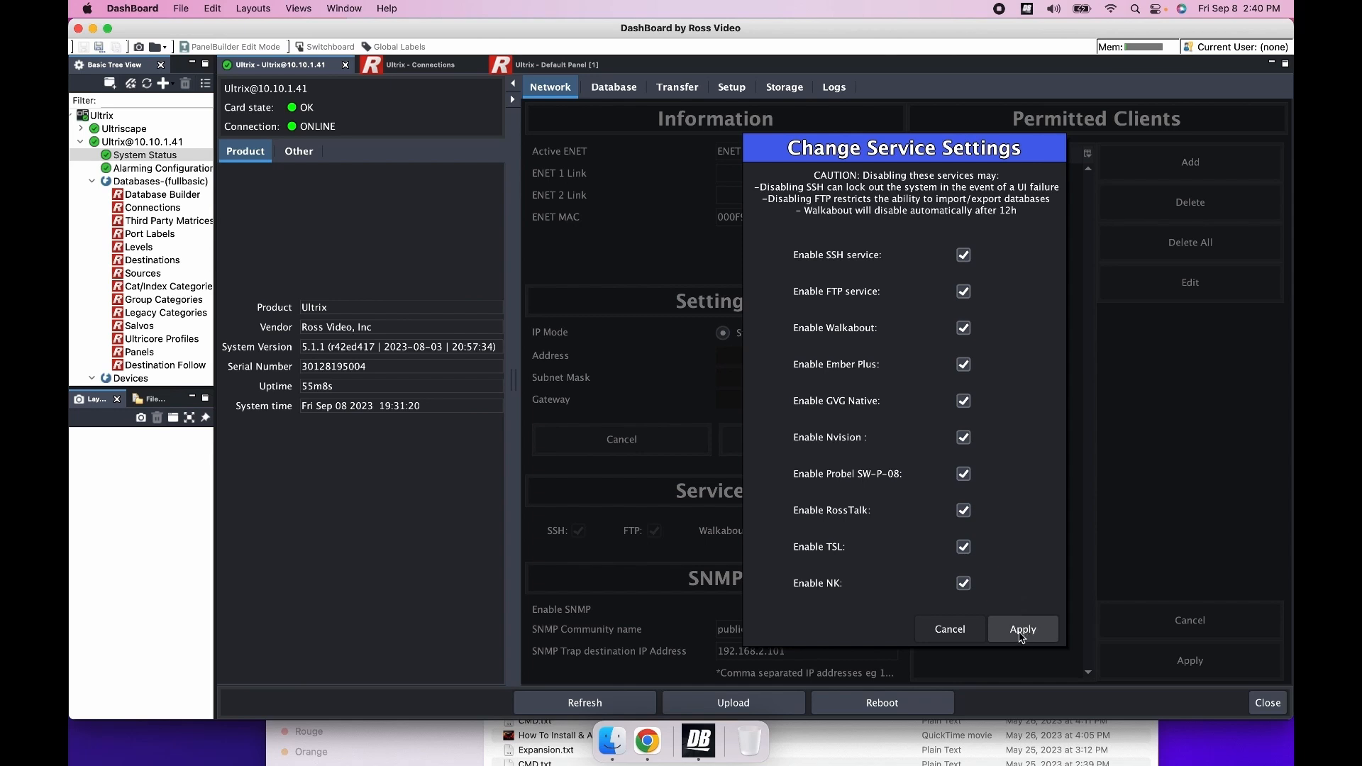
pyautogui.click(970, 635)
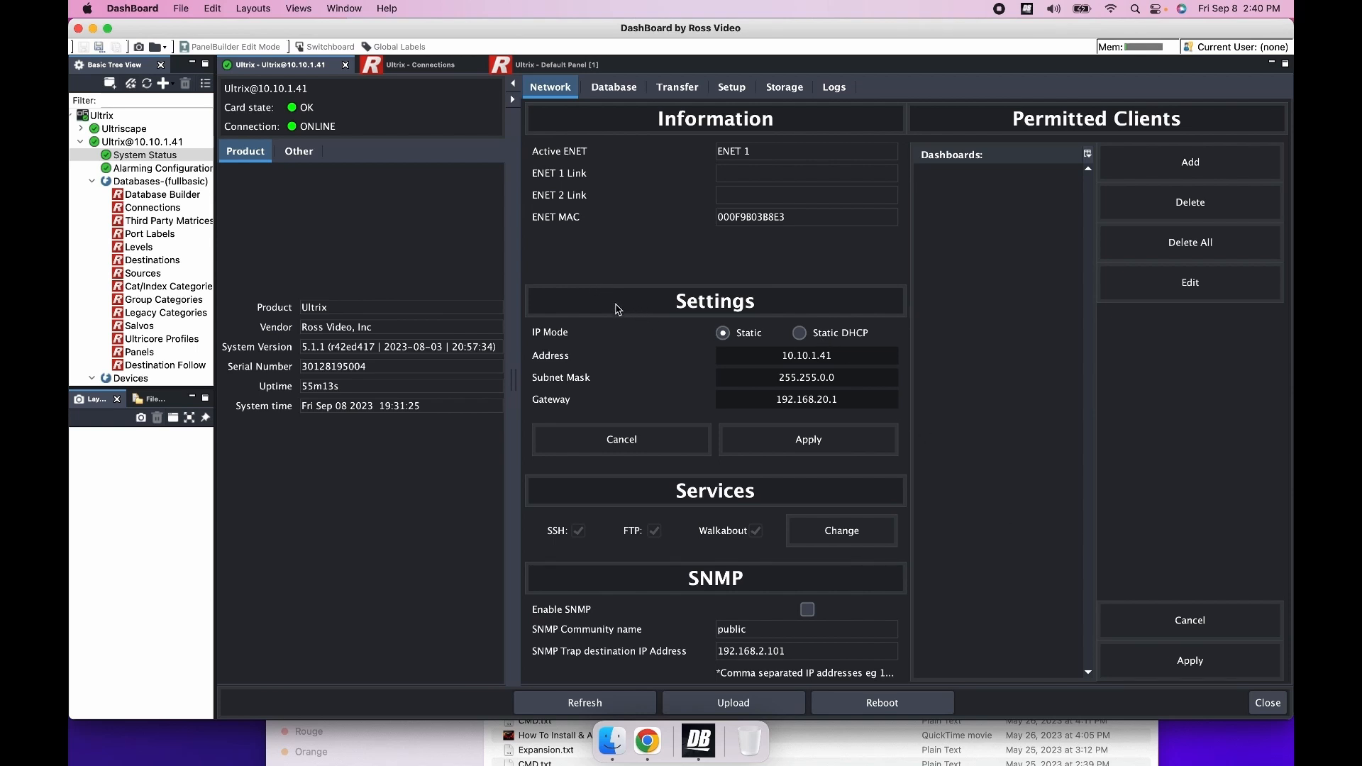
pyautogui.click(171, 208)
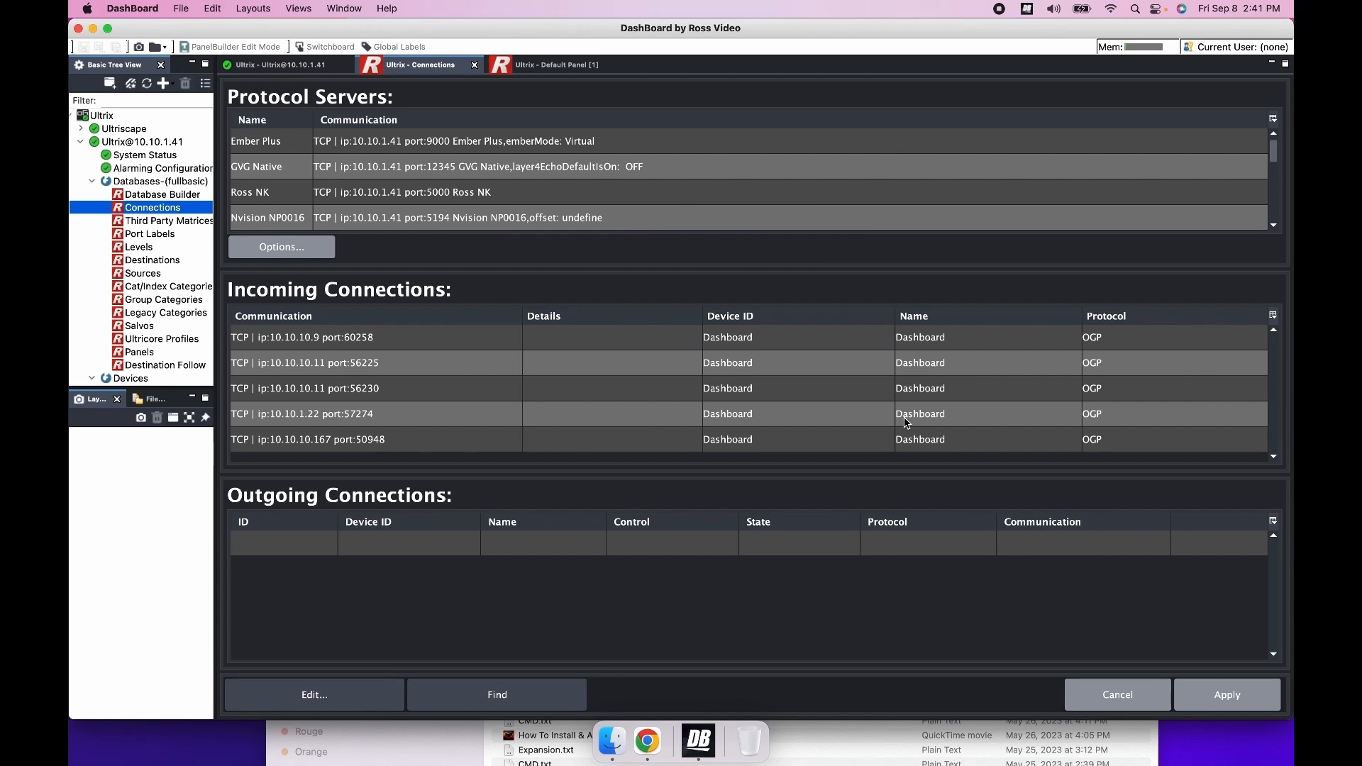
# - Switch to Bitfocus Companion in Chrome, search the available connections for "sw", and add Generic SW-P-08 Ross Router
pyautogui.click(647, 747)
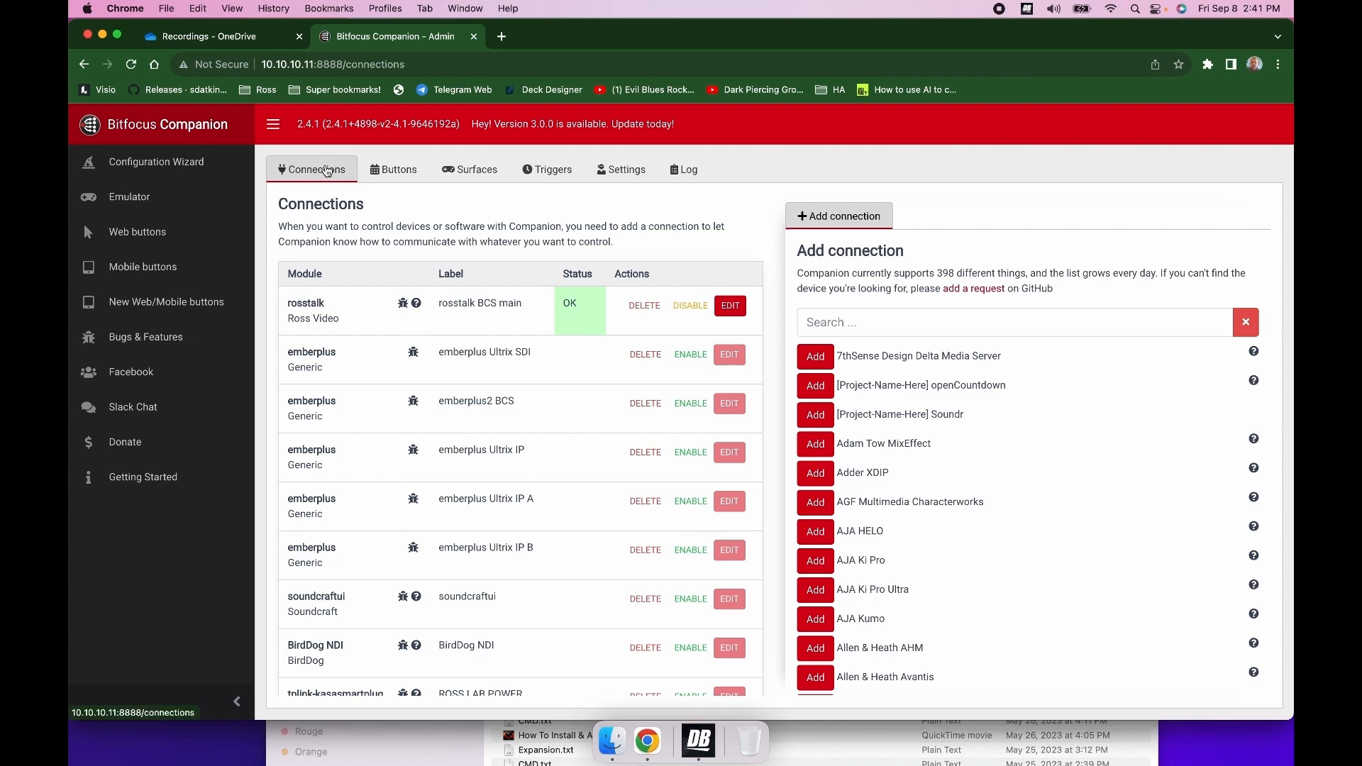
pyautogui.click(834, 323)
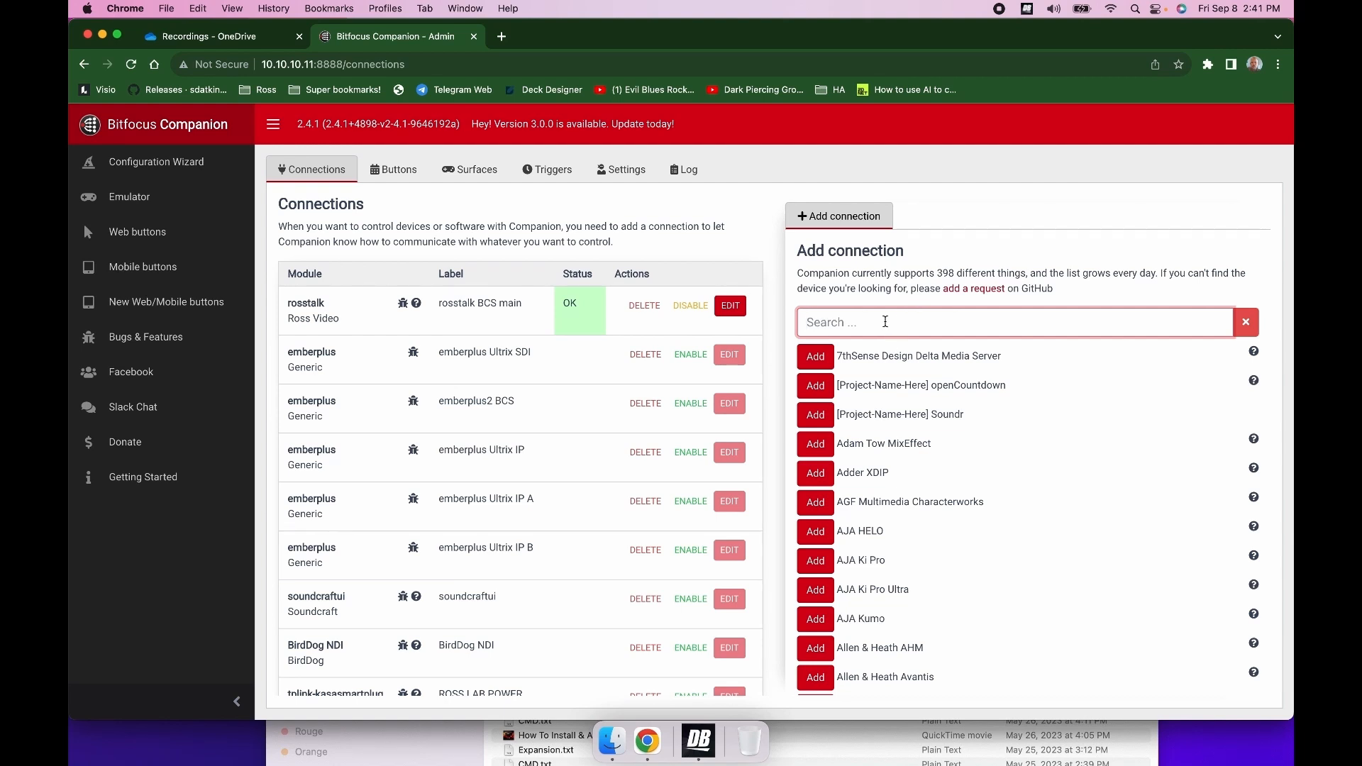
pyautogui.write('sw')
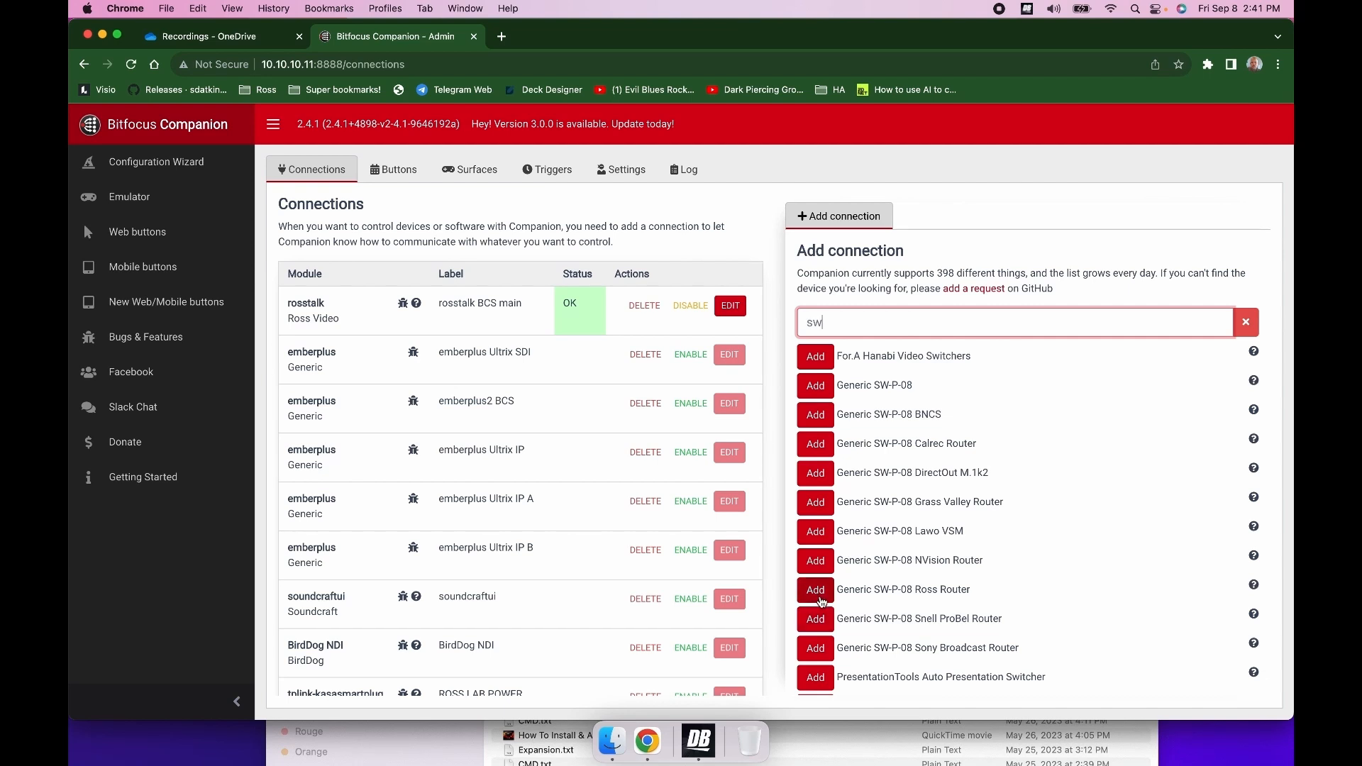
pyautogui.click(819, 596)
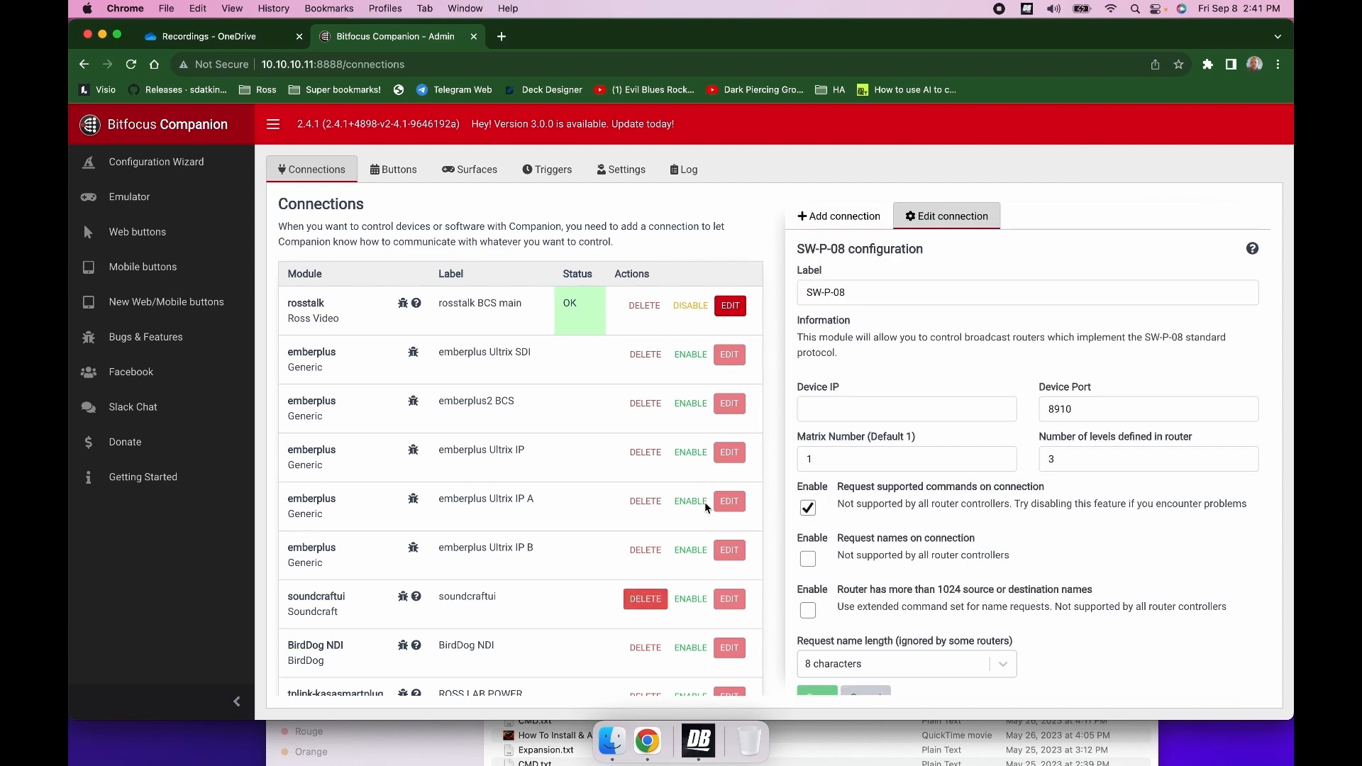
# - Label the new connection ULTRIX SW-P-08, set its device IP to 10.10.1.41, and save the configuration
pyautogui.click(807, 294)
pyautogui.write('ULTRIX')
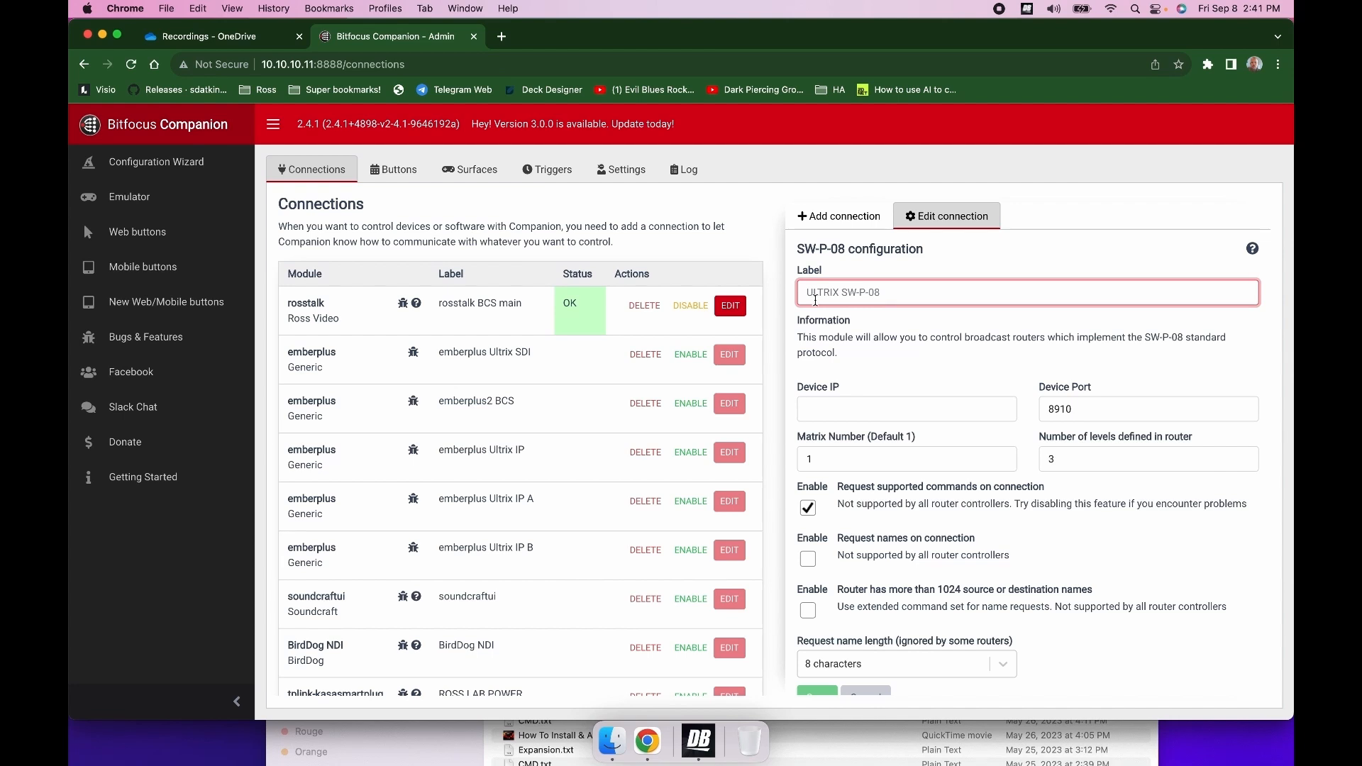
pyautogui.click(828, 410)
pyautogui.write('10.10.1.41')
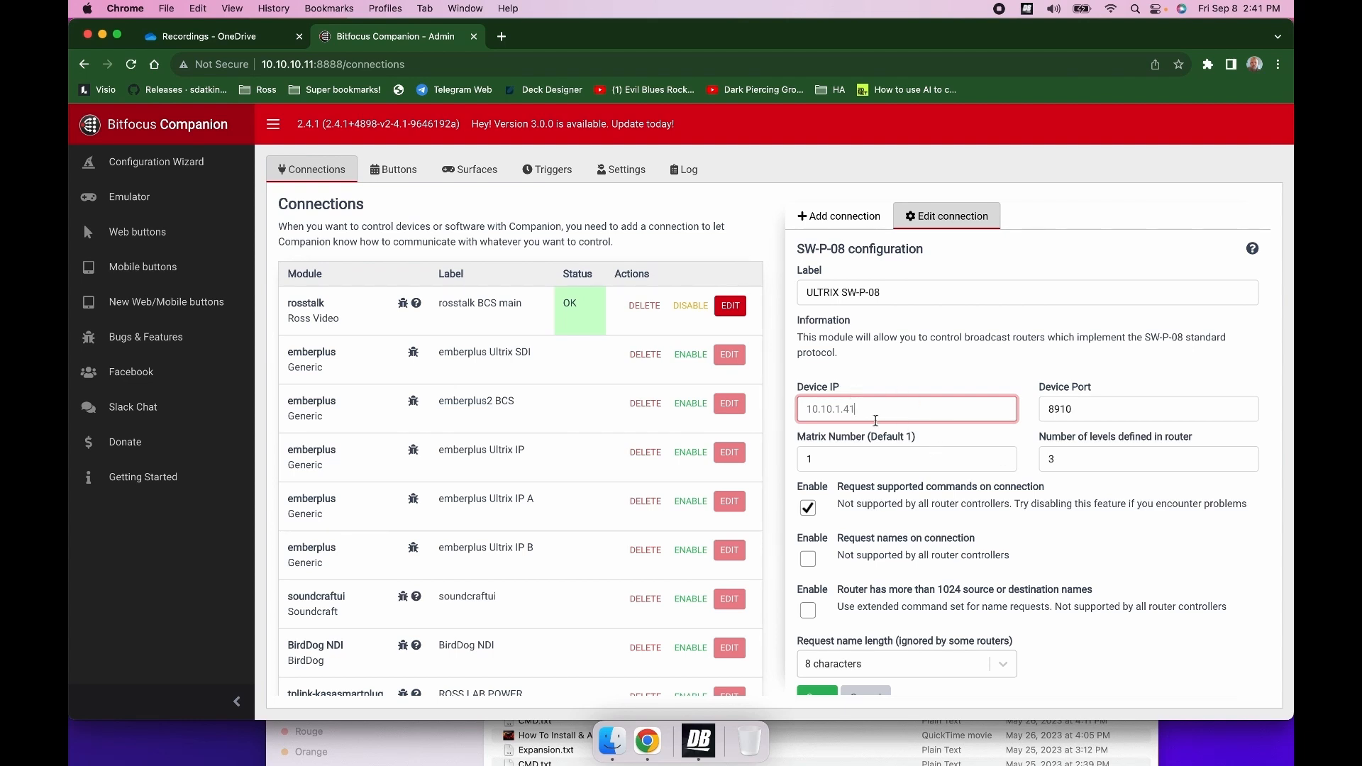
pyautogui.scroll(-1, 1025, 557)
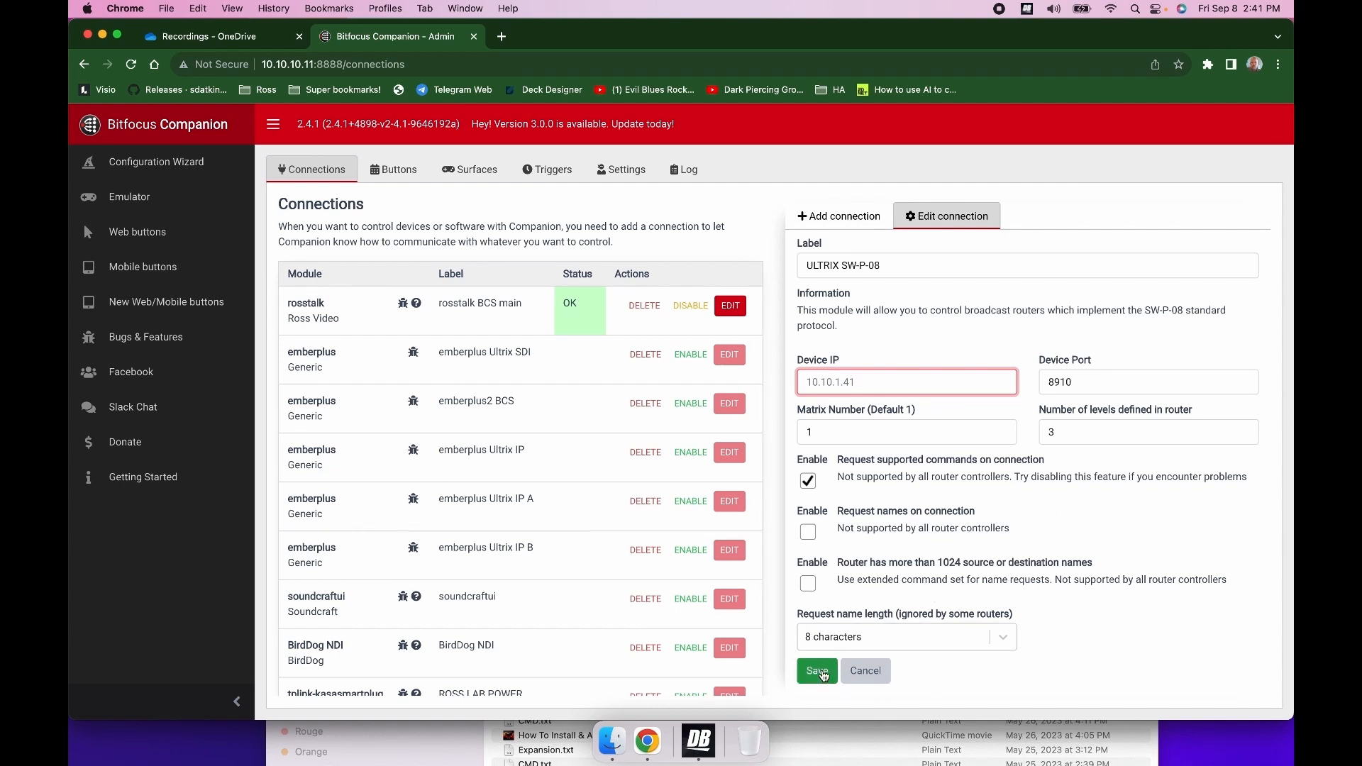
pyautogui.click(817, 671)
pyautogui.scroll(-2, 823, 674)
pyautogui.click(816, 582)
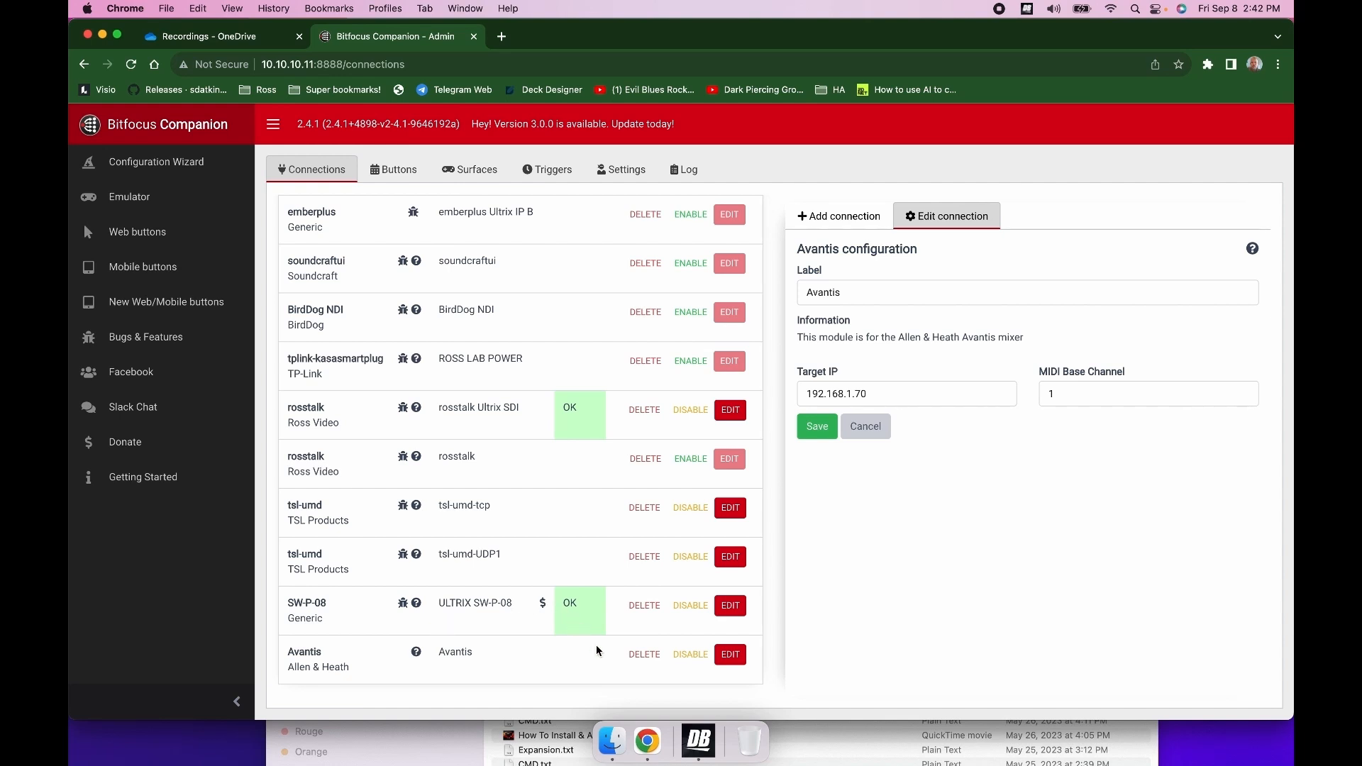
# - Switch to DashBoard and examine the incoming SW-P-08 connection and the protocol server options
pyautogui.click(699, 742)
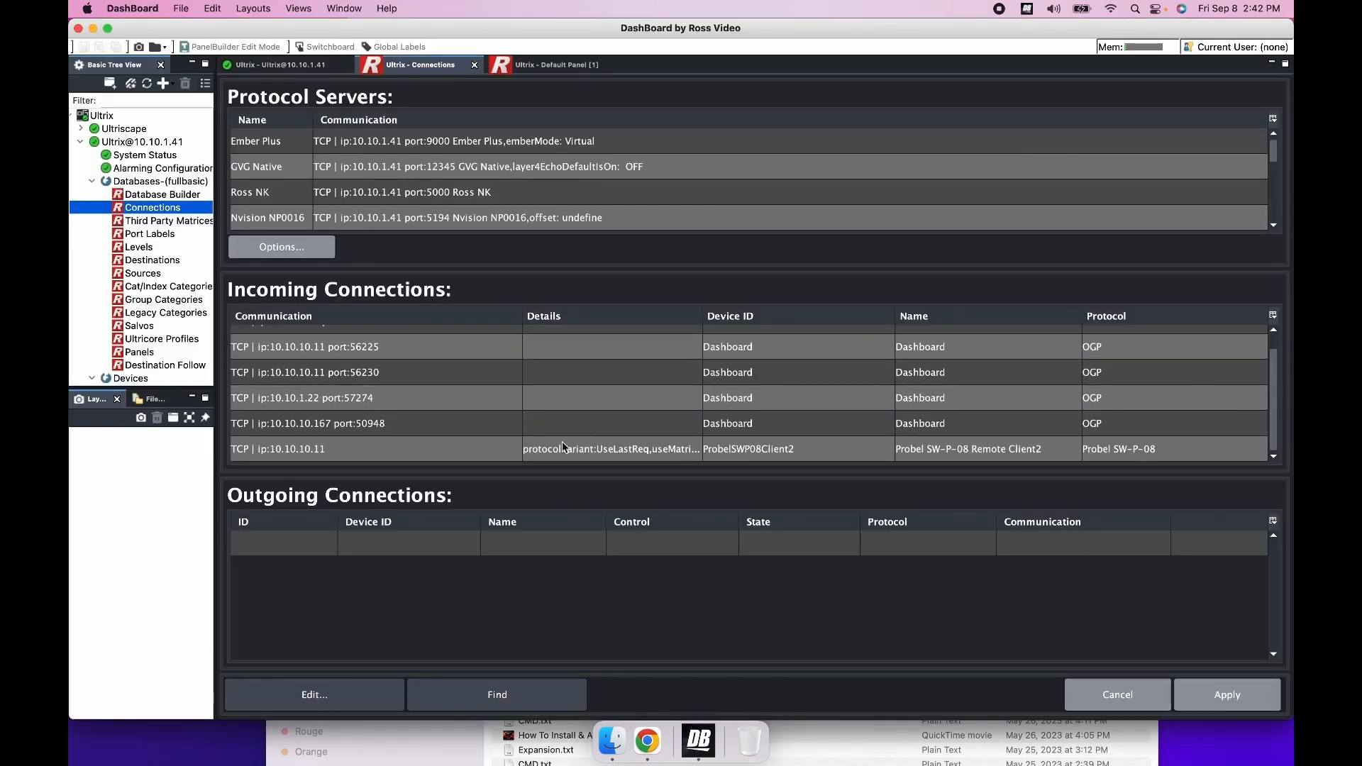
pyautogui.click(433, 458)
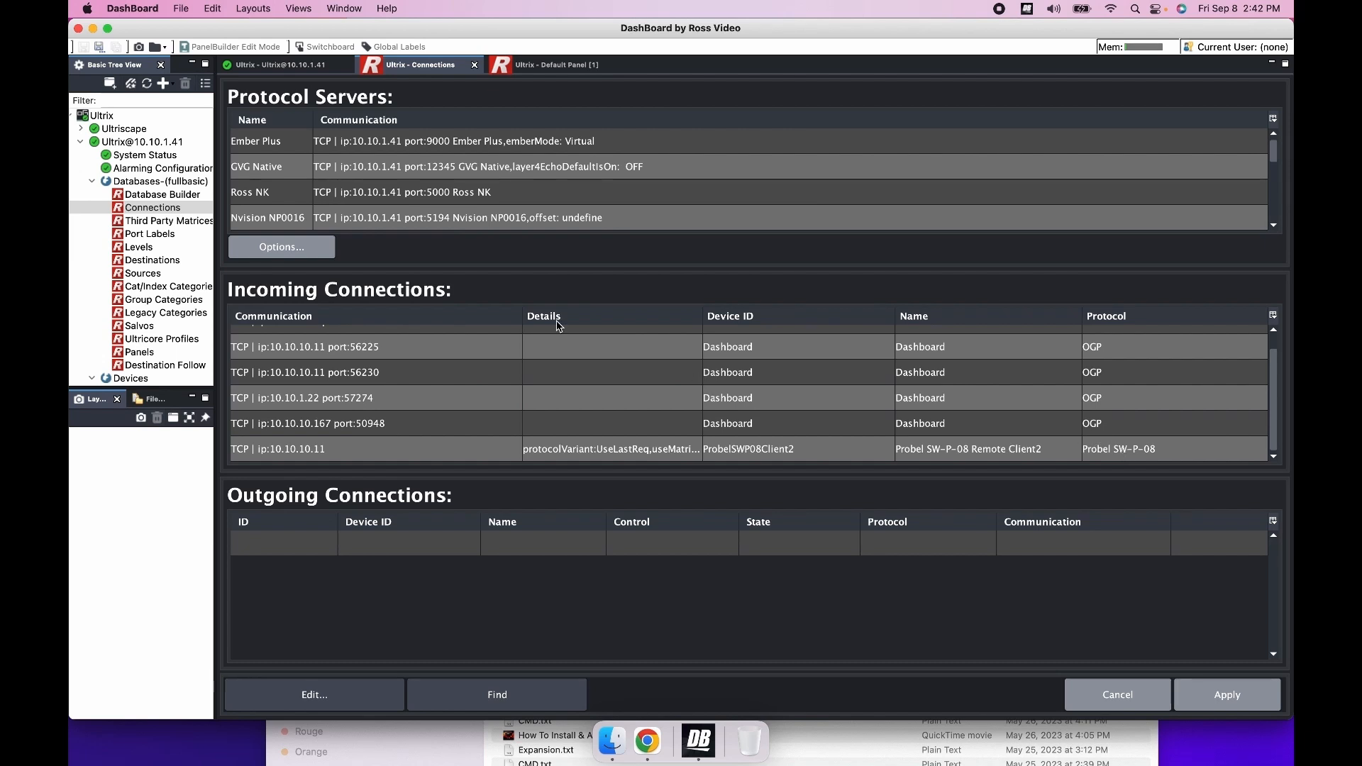
pyautogui.click(310, 253)
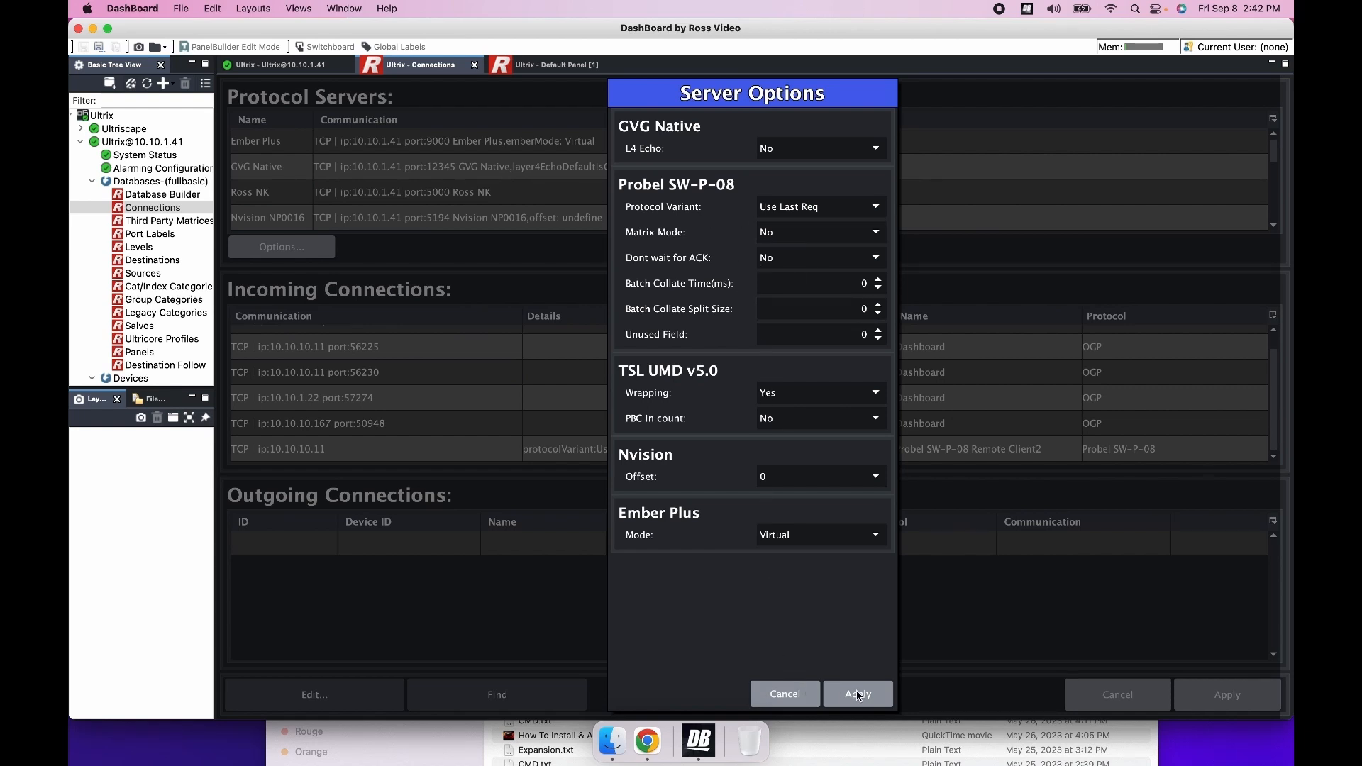
pyautogui.click(787, 696)
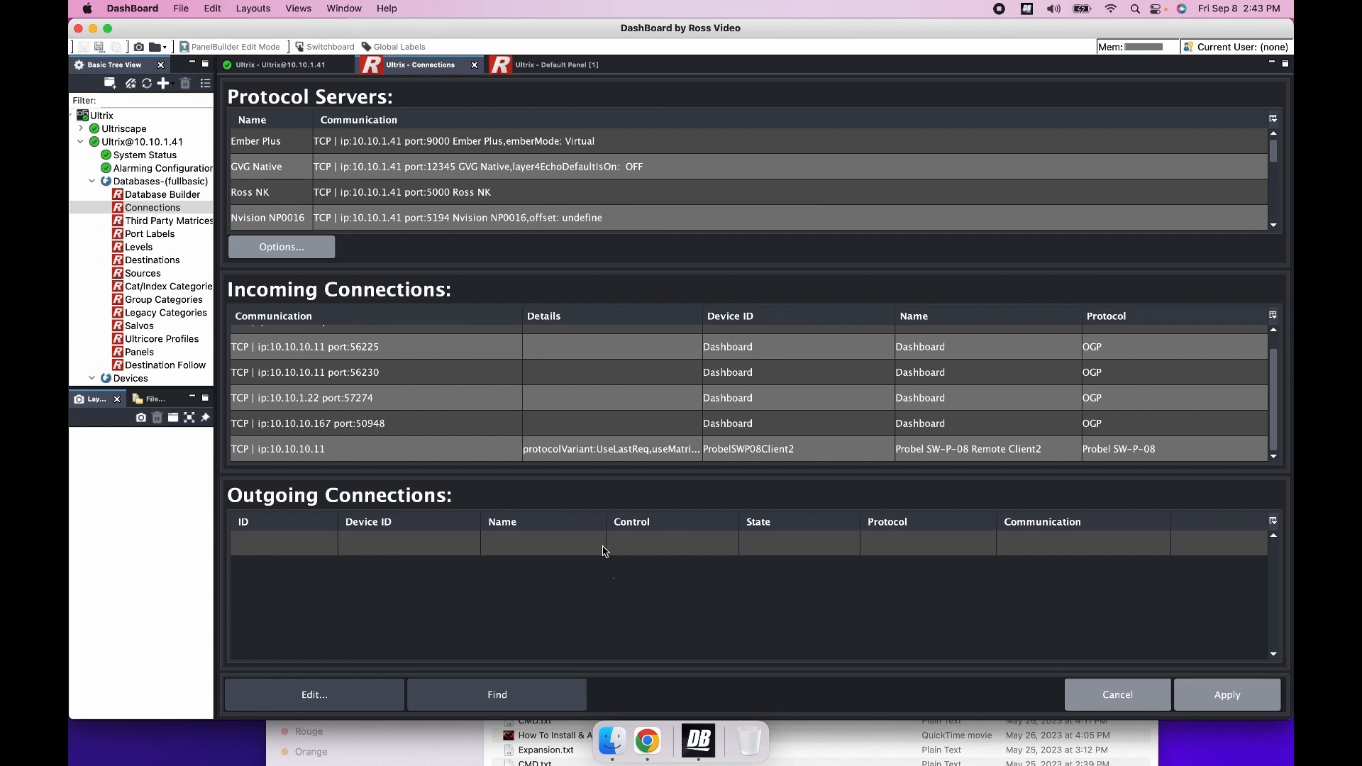
# - Switch back to Companion in Chrome and make button 2.2 on page 2 a regular button
pyautogui.click(645, 741)
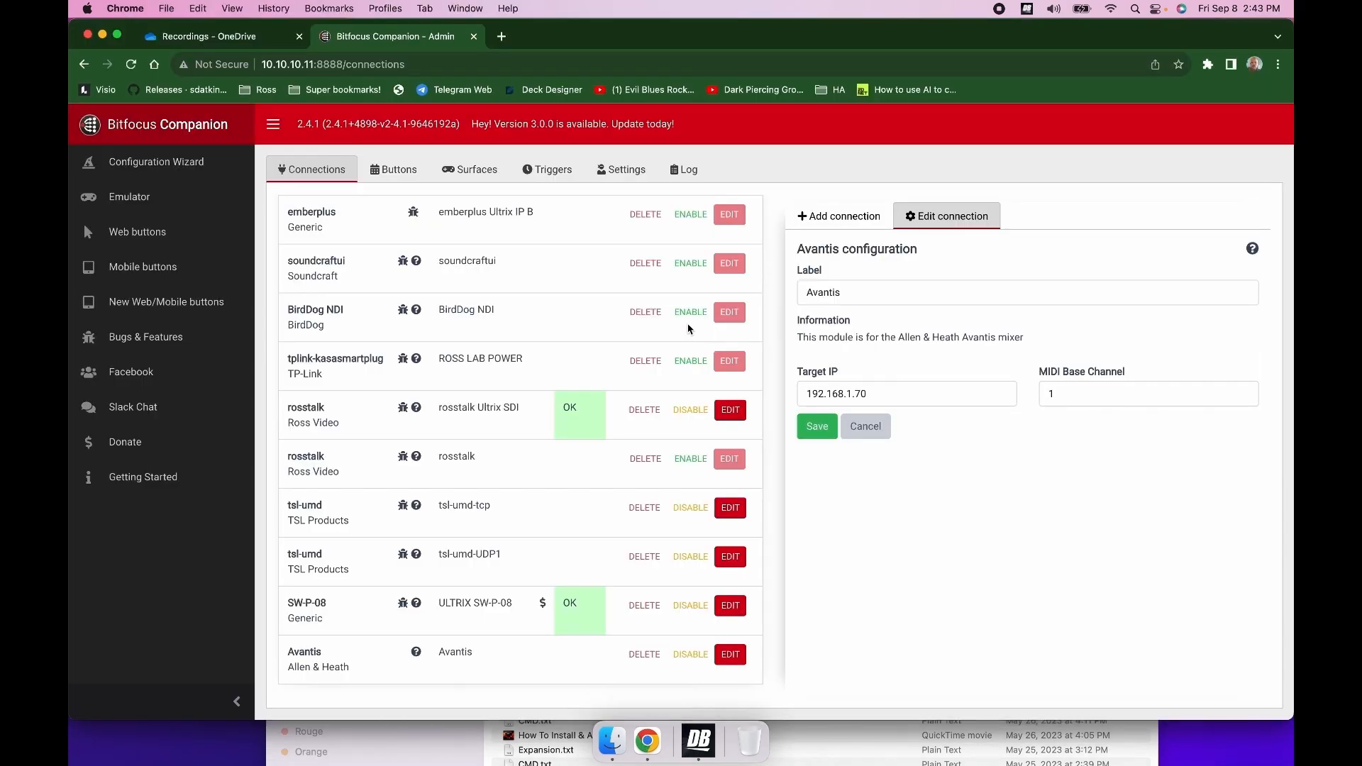
pyautogui.click(399, 172)
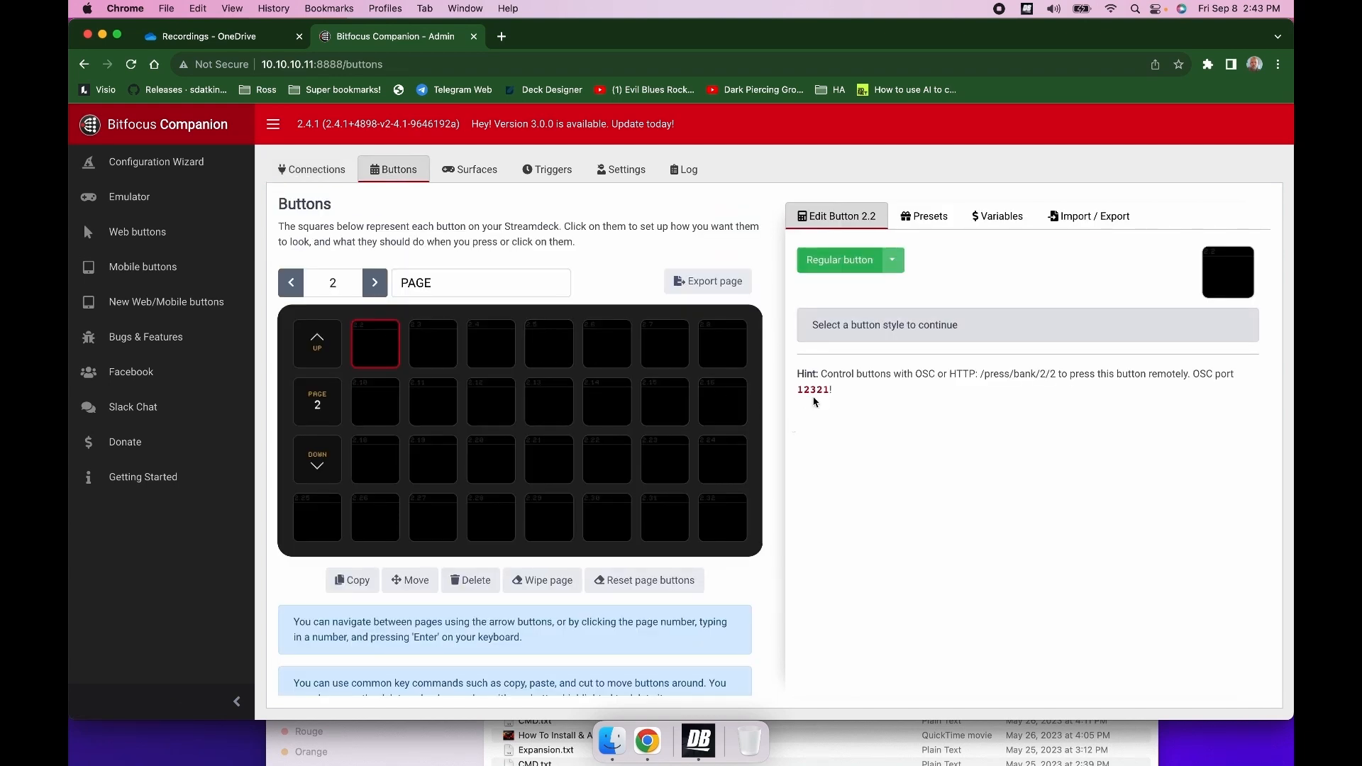
pyautogui.click(841, 261)
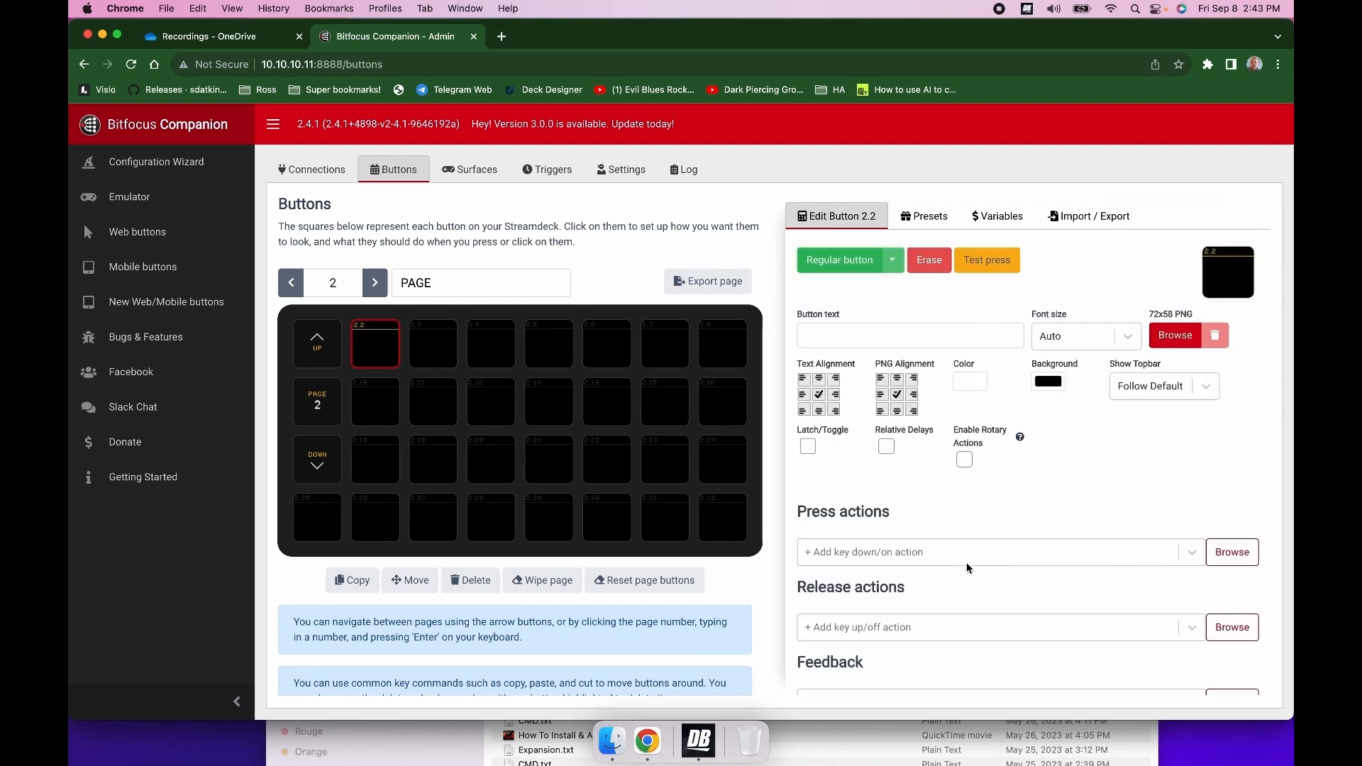
# - Add the Set crosspoint action of the ULTRIX SW-P-08 connection to button 2.2's press actions
pyautogui.click(963, 554)
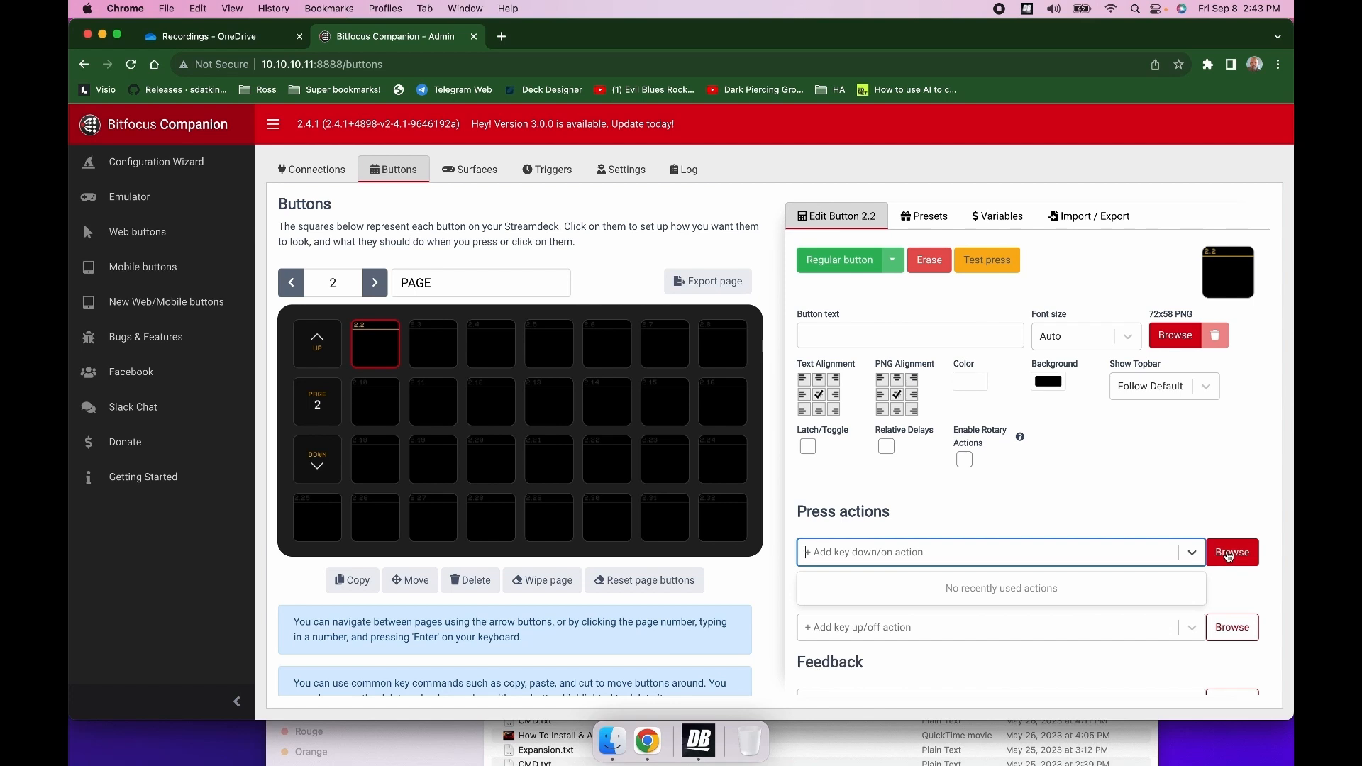
pyautogui.click(1229, 554)
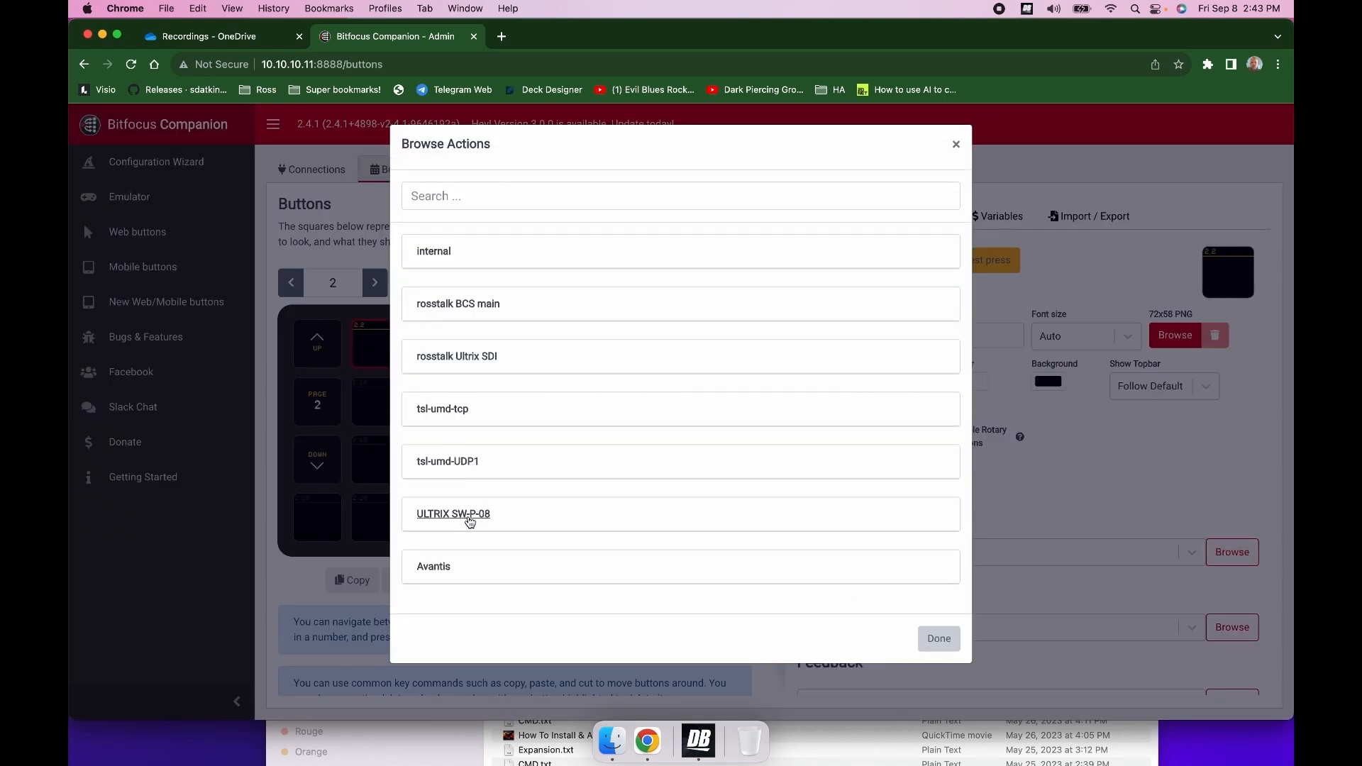
pyautogui.click(468, 520)
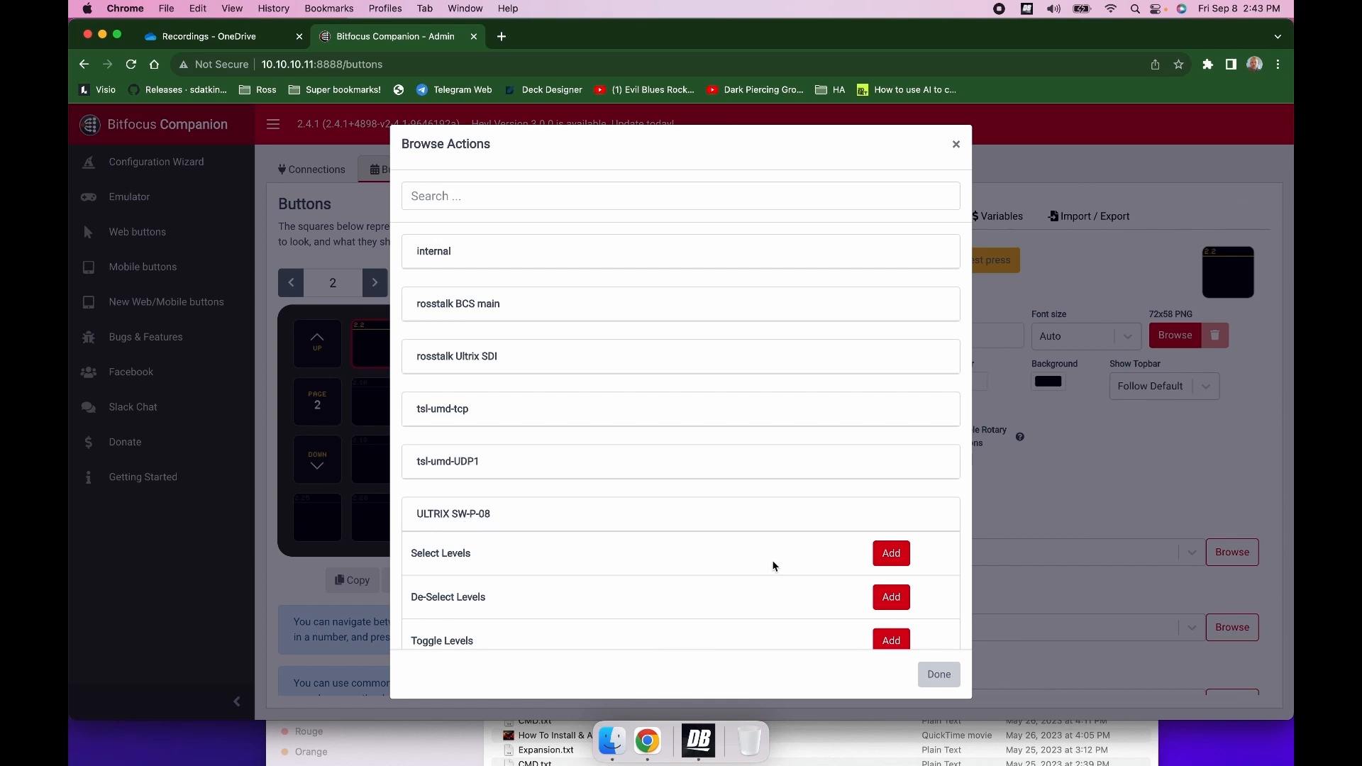
pyautogui.scroll(-3, 773, 565)
pyautogui.scroll(-5, 773, 566)
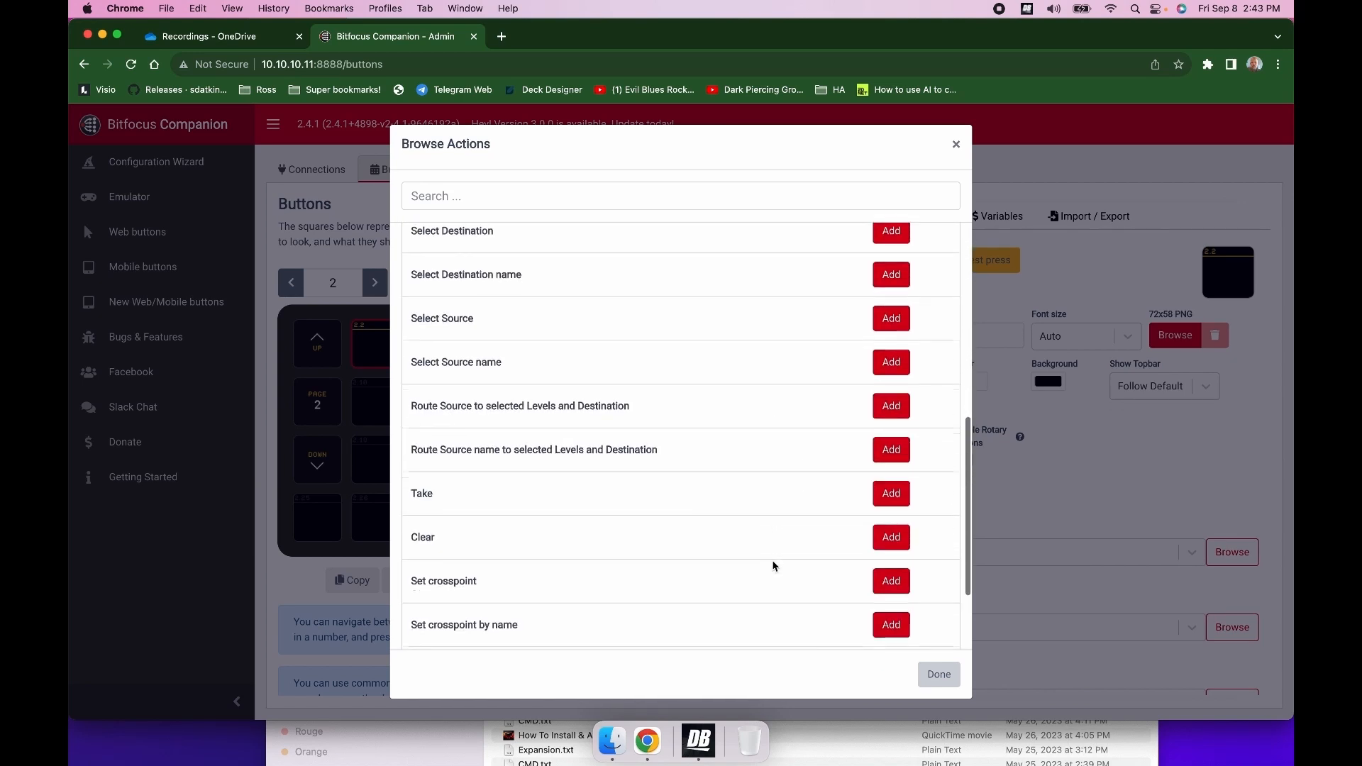
pyautogui.click(891, 558)
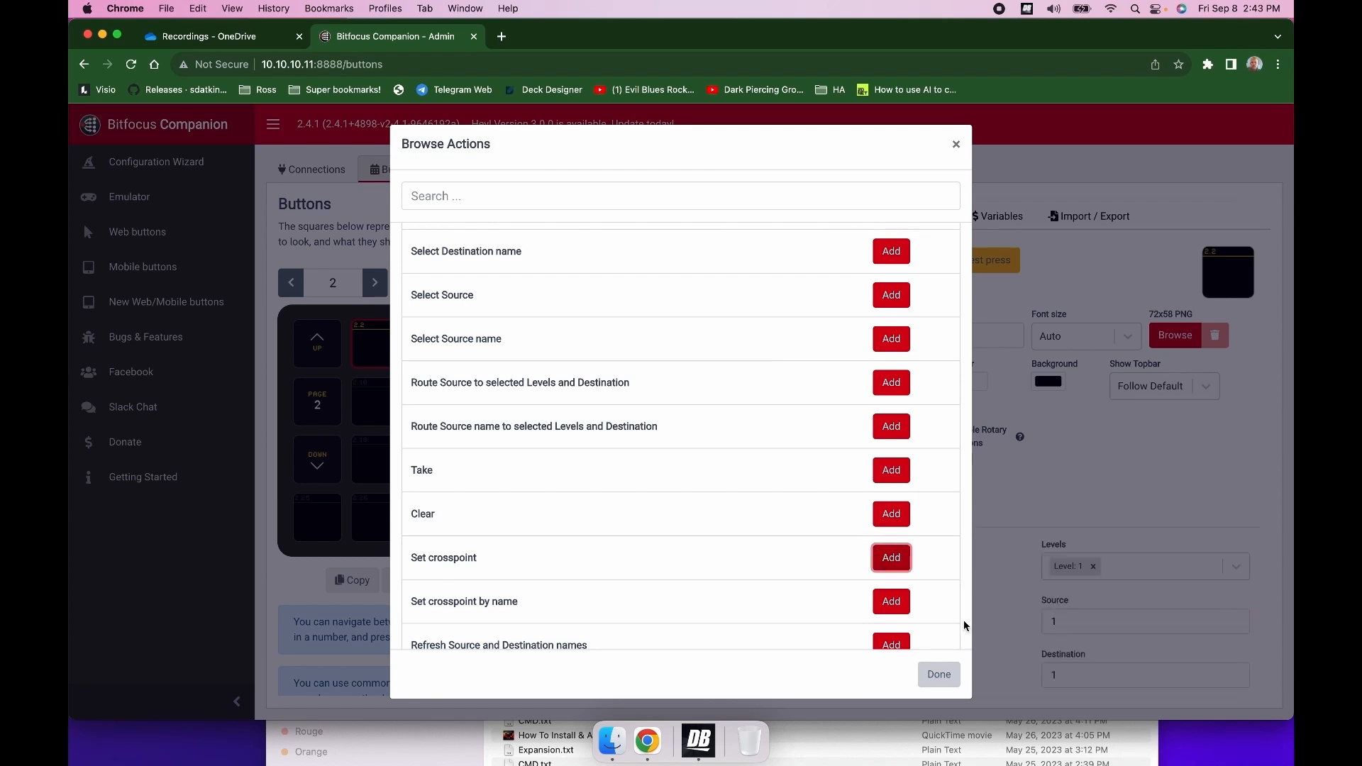
pyautogui.click(939, 673)
# - Add Level 2 and Level 3 to the levels of the Set crosspoint action
pyautogui.scroll(5, 1064, 523)
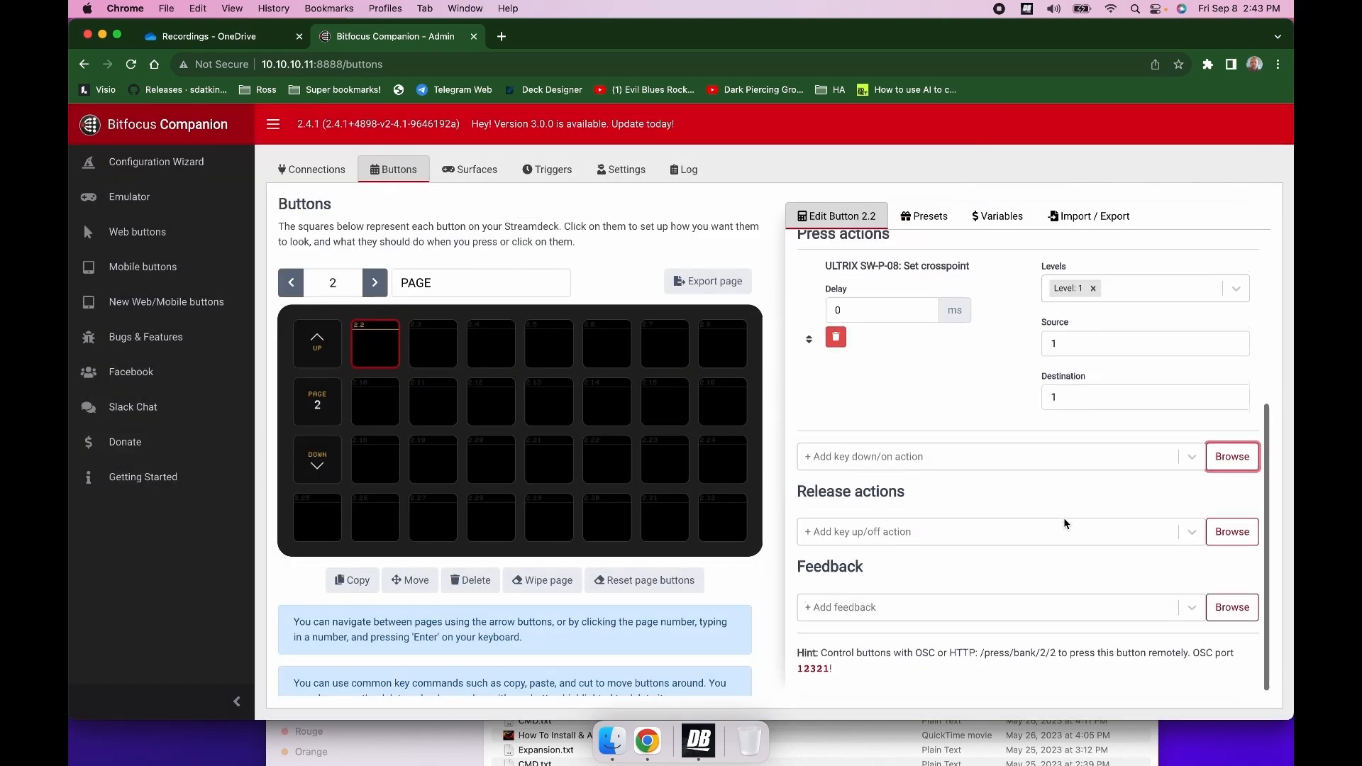
pyautogui.scroll(-1, 971, 526)
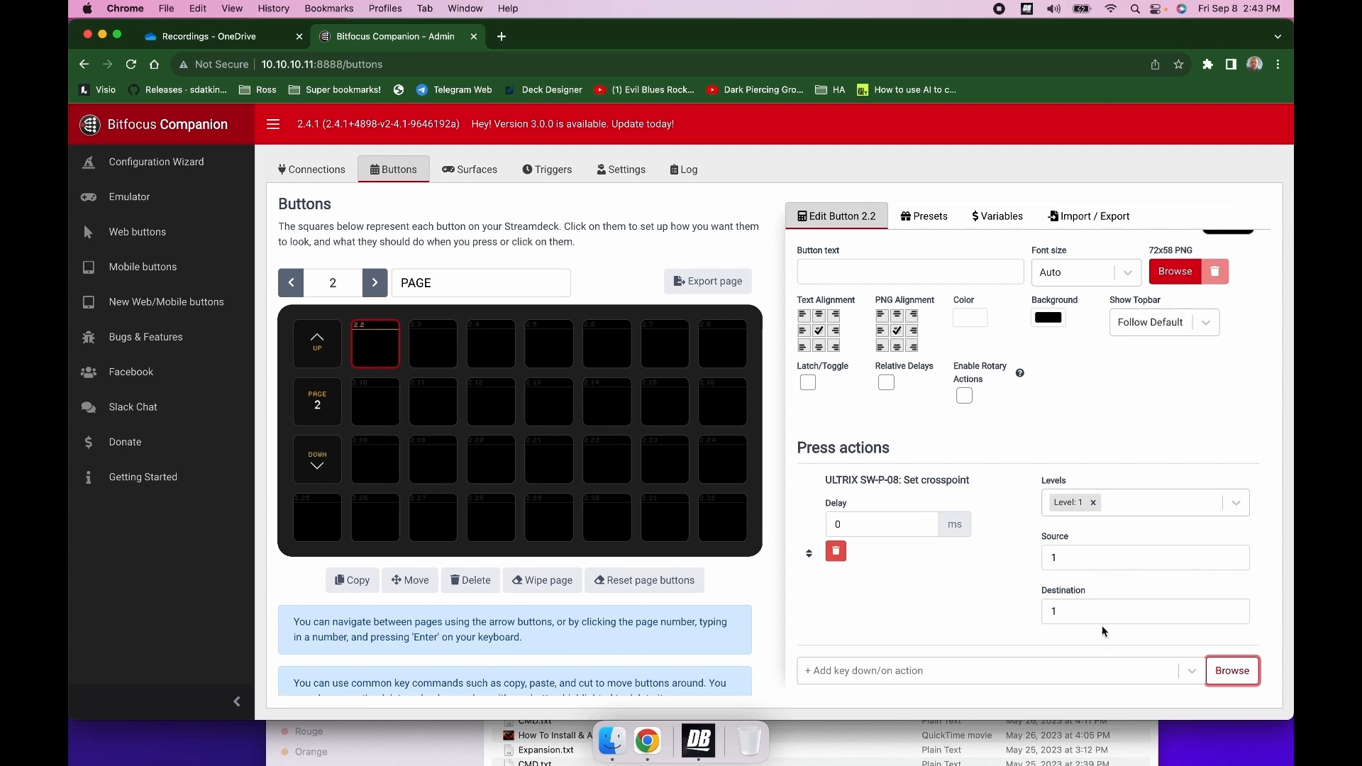
pyautogui.click(1070, 551)
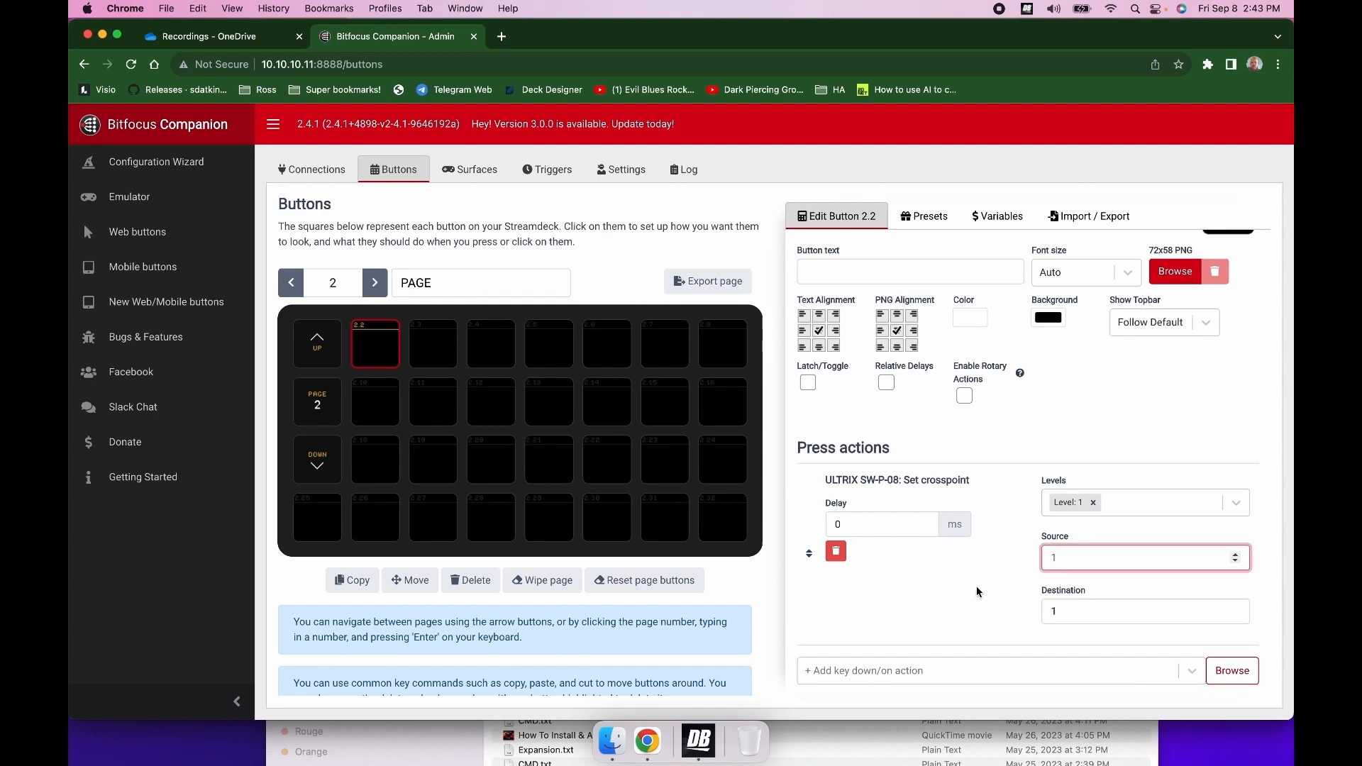
pyautogui.click(1000, 582)
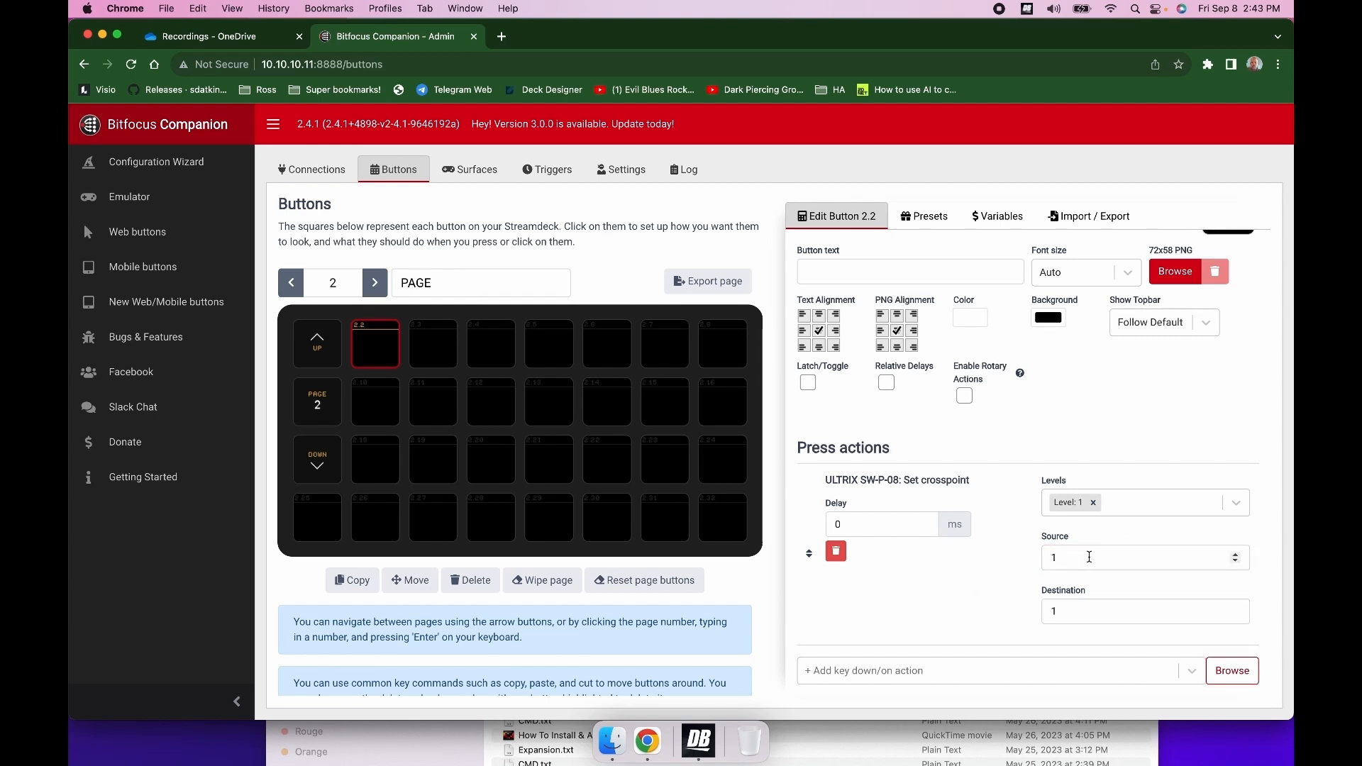
pyautogui.click(1160, 507)
pyautogui.click(1169, 537)
pyautogui.click(1188, 502)
pyautogui.click(1121, 549)
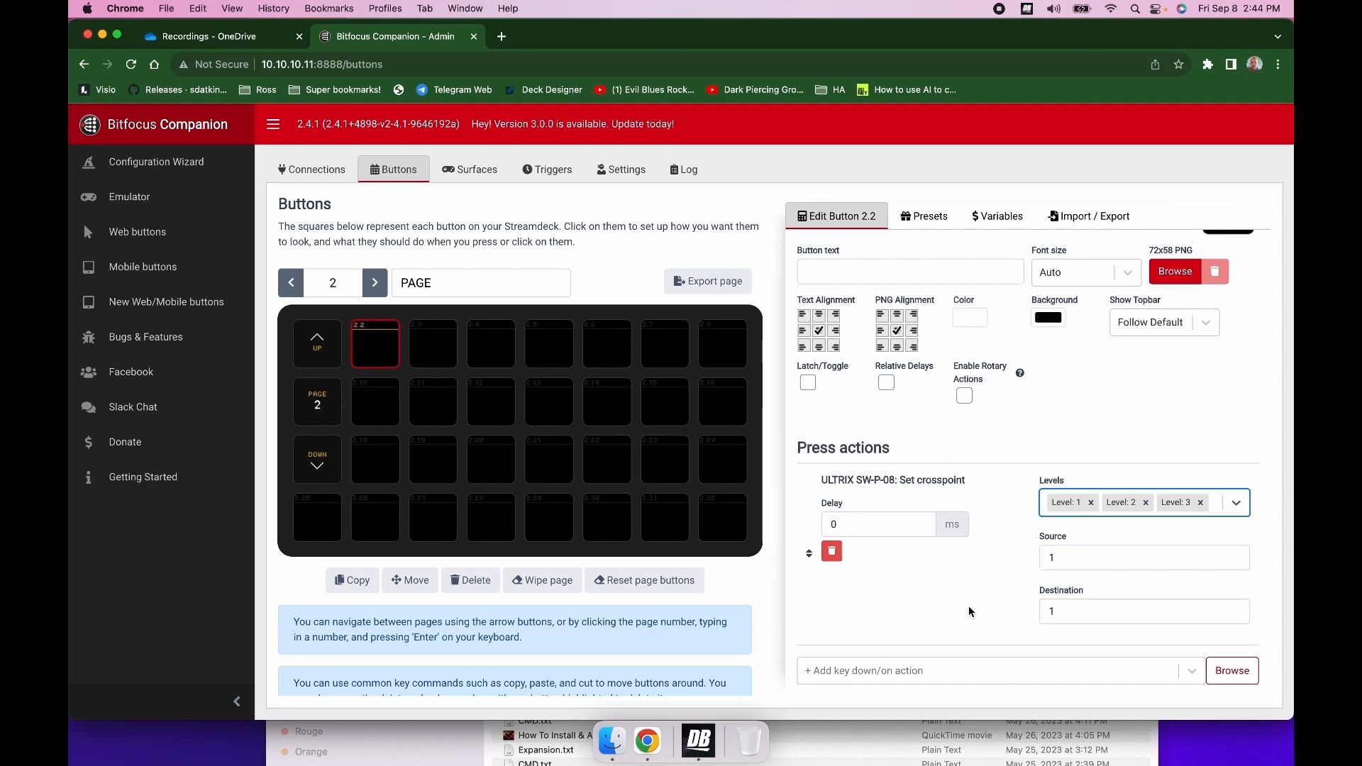
# - Set the text of button 2.2 to 1-1
pyautogui.scroll(-3, 969, 537)
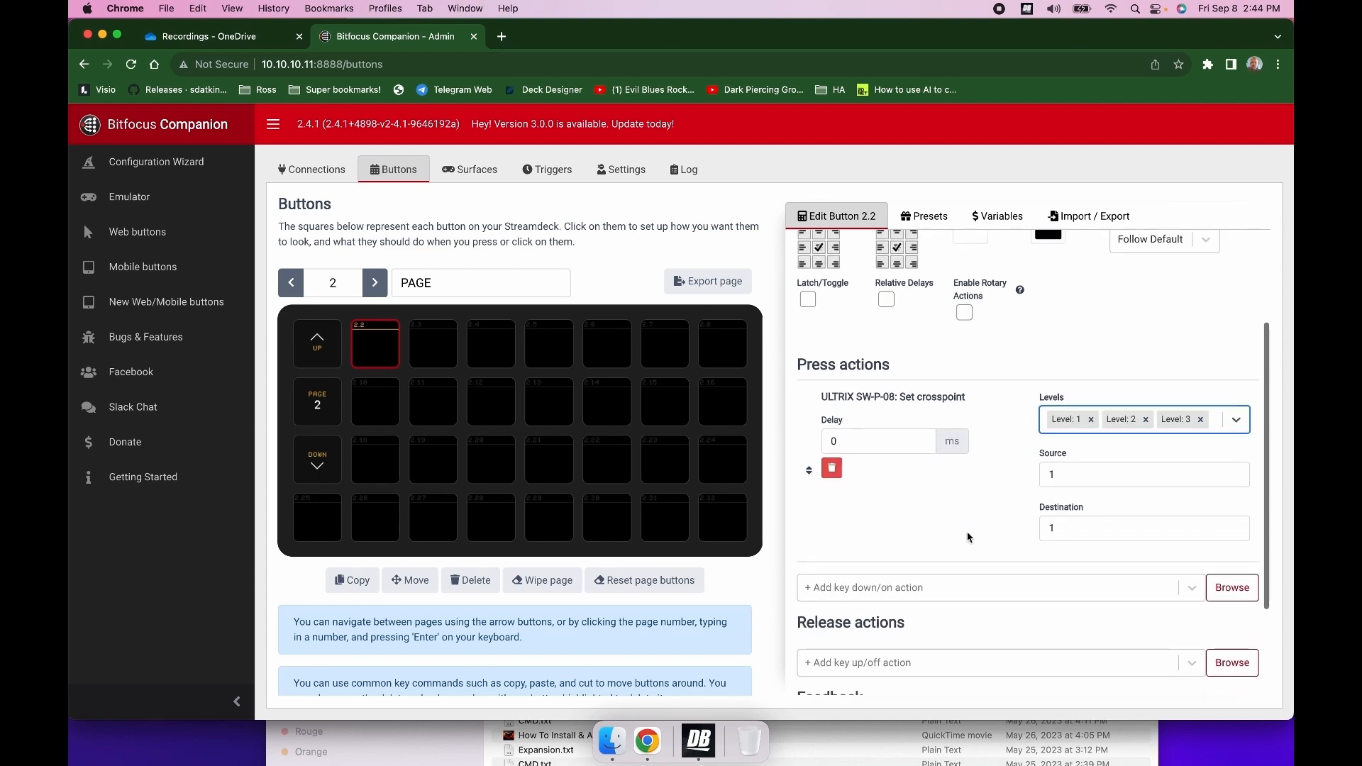
pyautogui.scroll(5, 940, 398)
pyautogui.click(884, 344)
pyautogui.write('1-1')
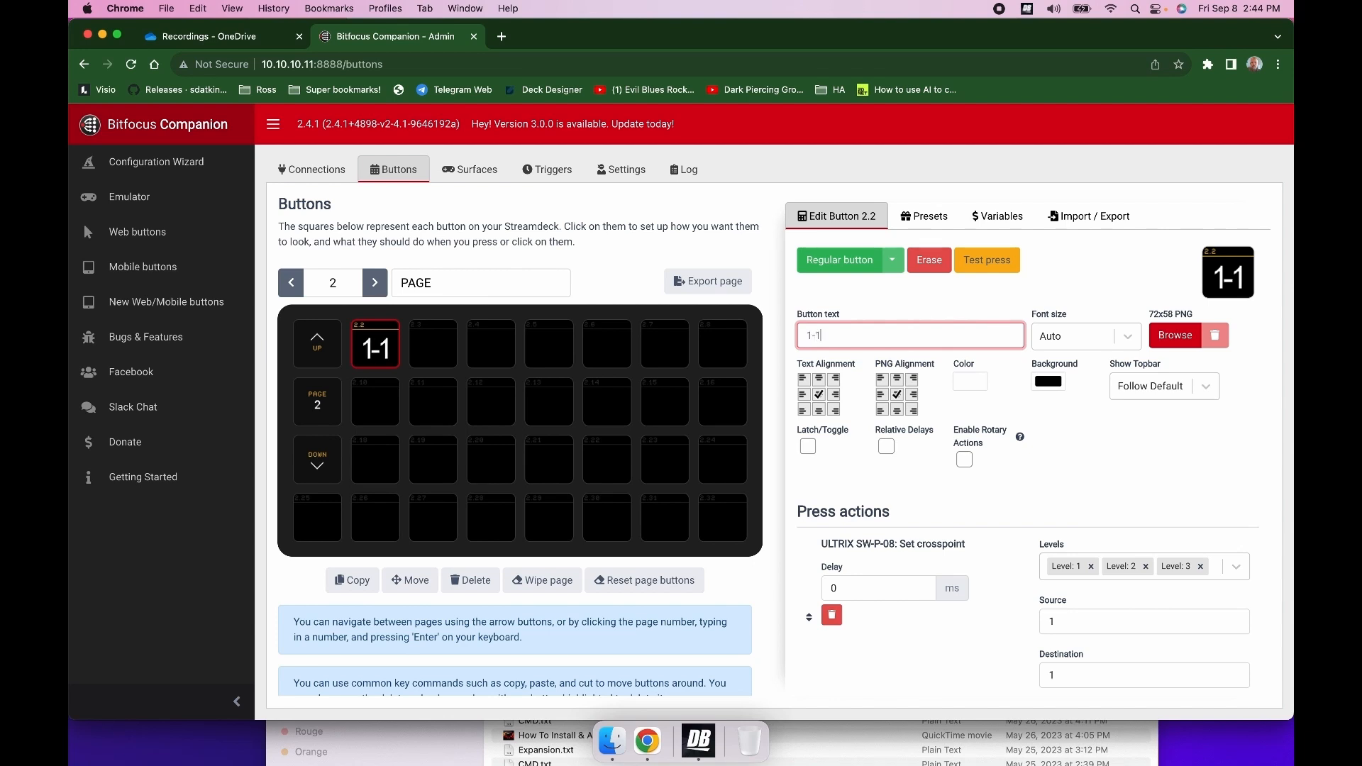
pyautogui.click(1147, 493)
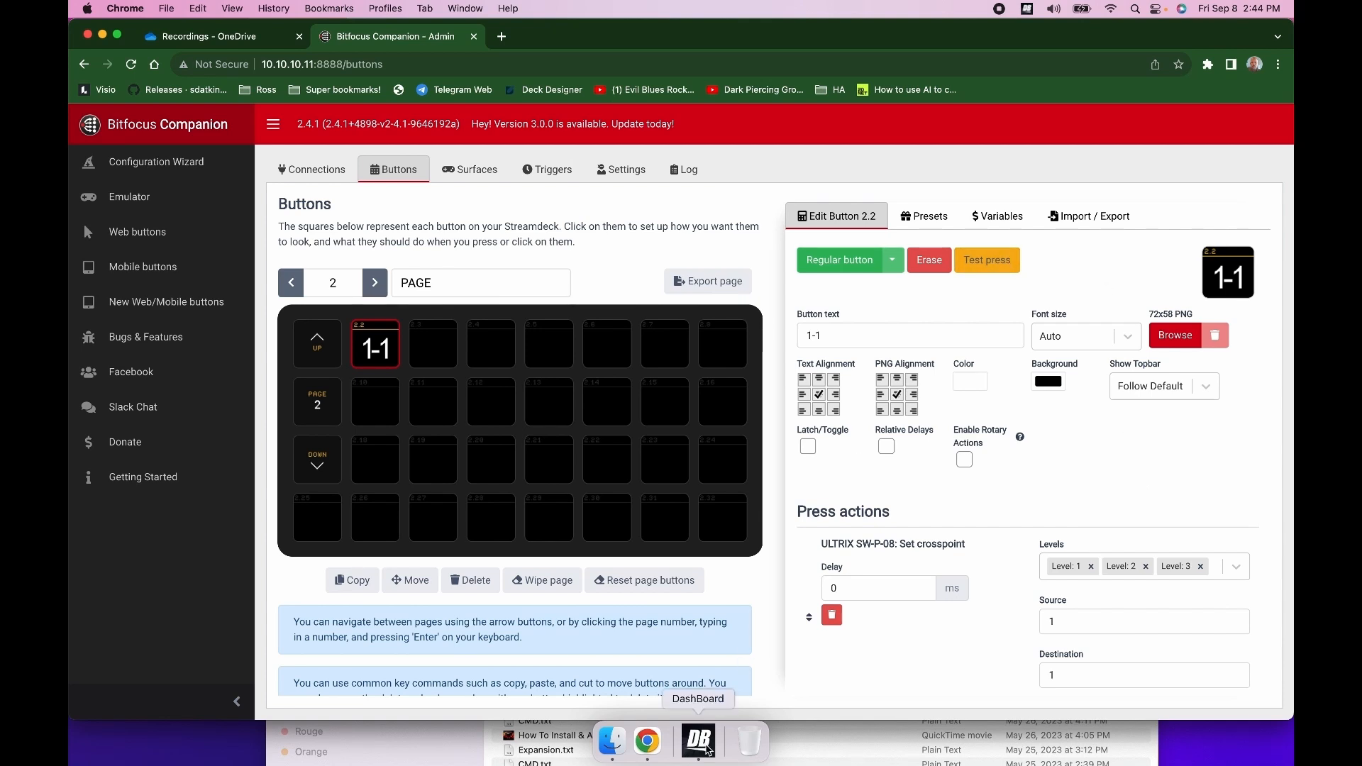
# - Switch to DashBoard and examine the Default Panel's routing matrix at source 1 and destination 1
pyautogui.click(699, 740)
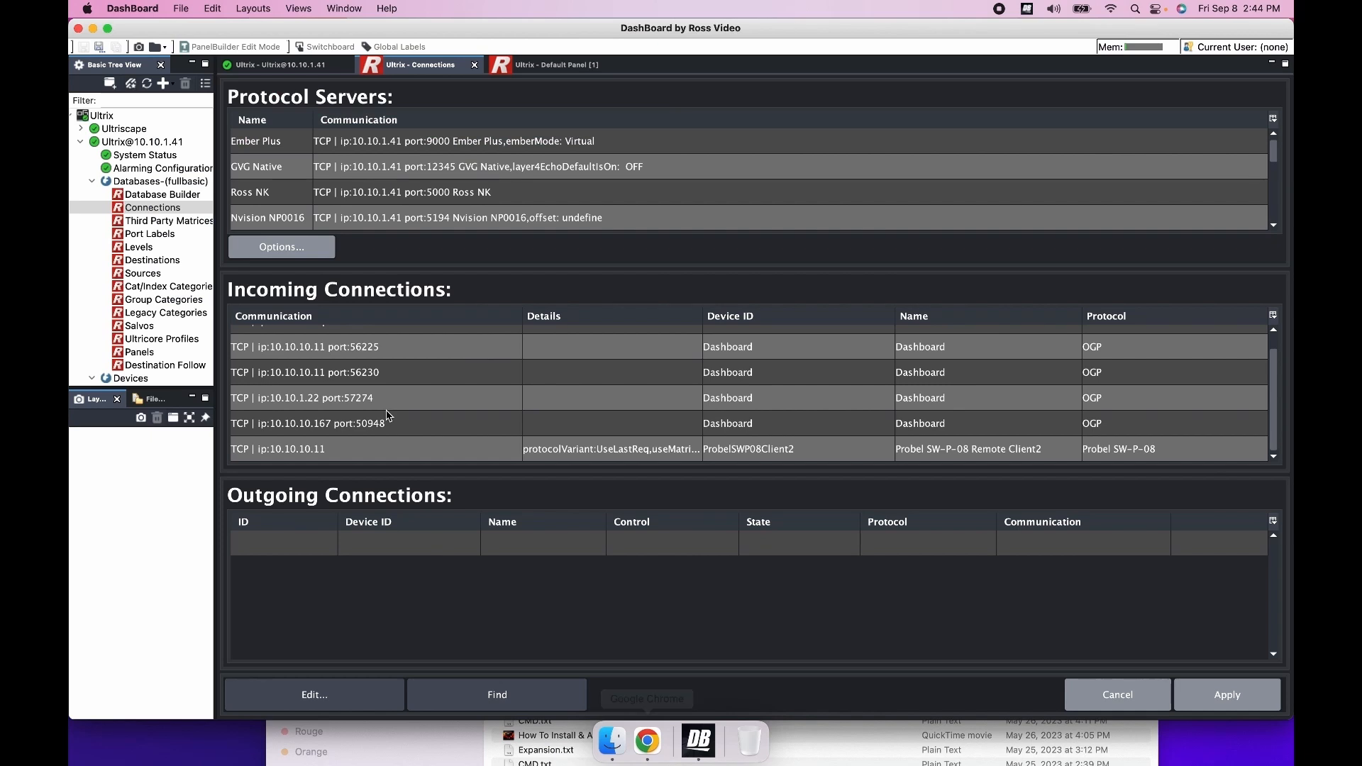
pyautogui.click(556, 66)
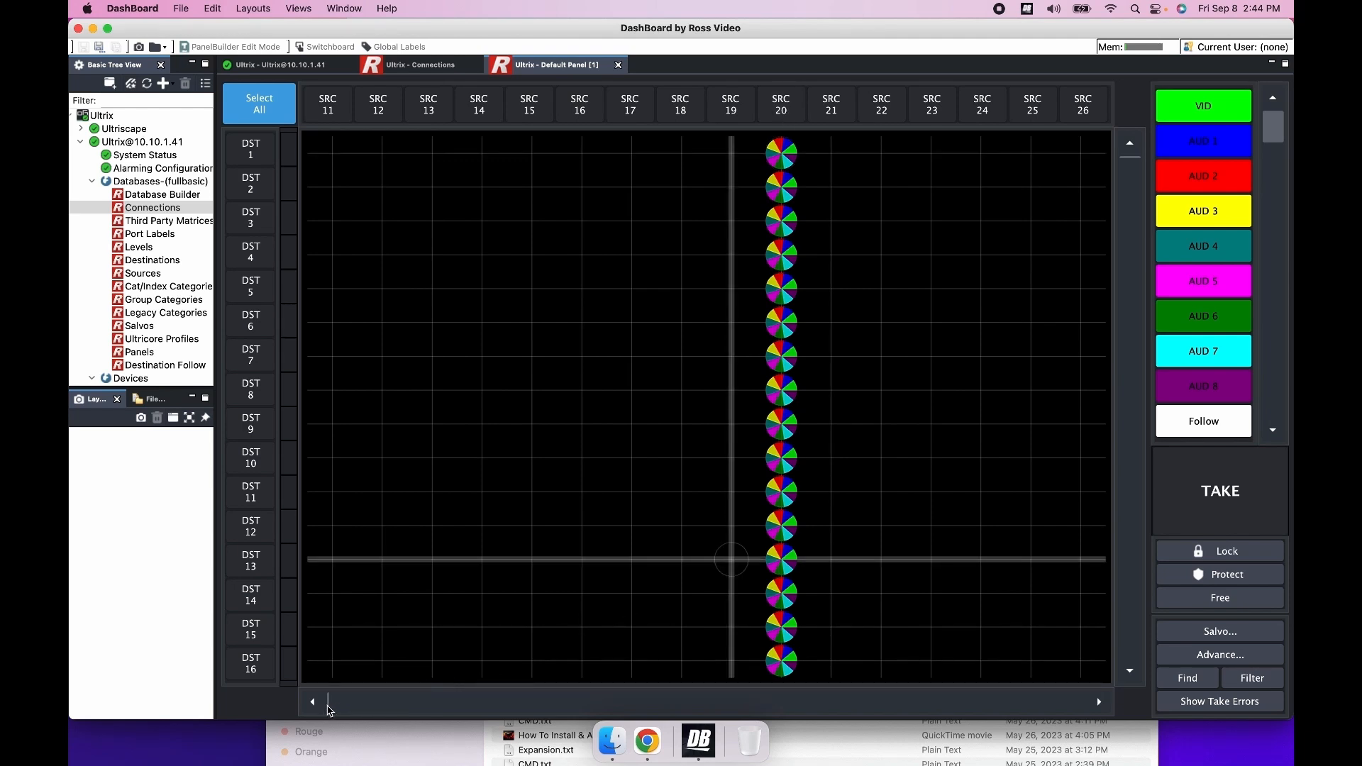
pyautogui.click(313, 702)
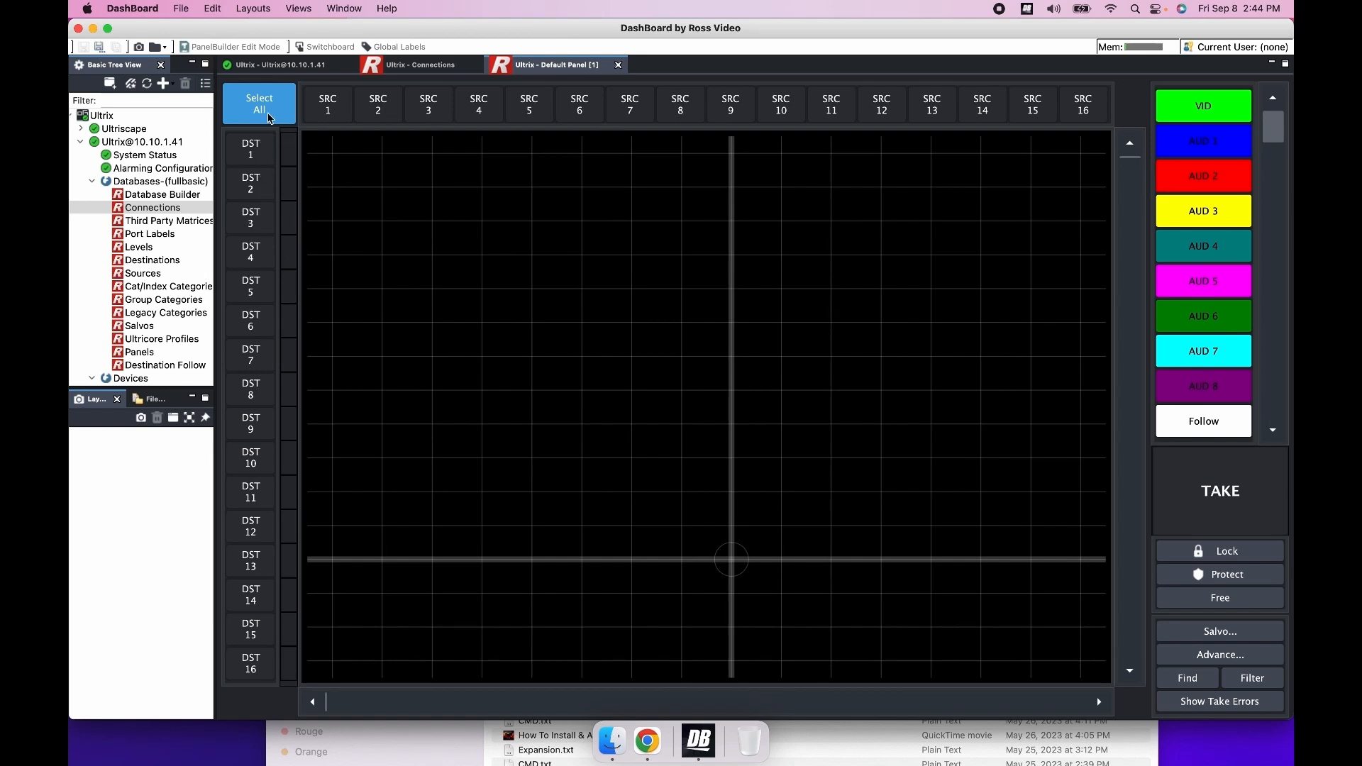
pyautogui.click(272, 150)
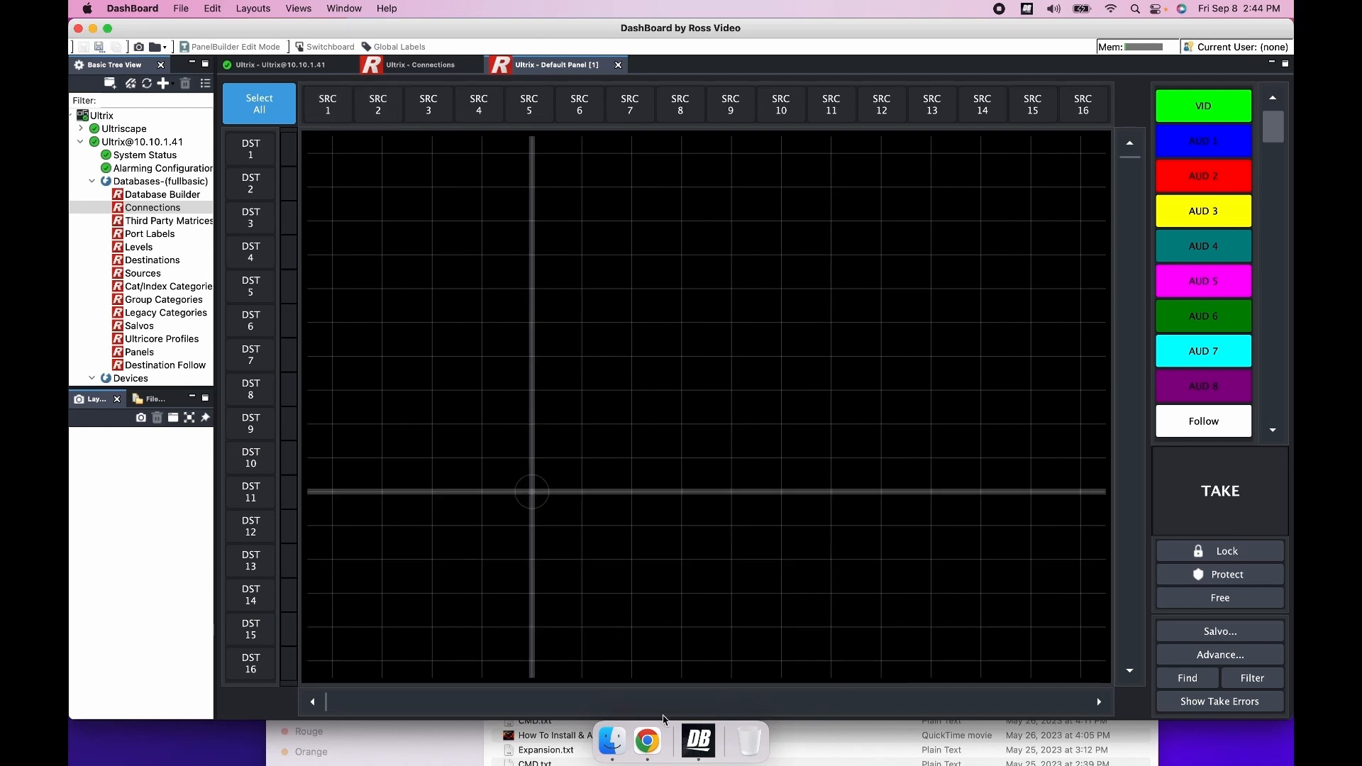
# - Run a test press of the 1-1 button in Companion, then return to DashBoard to check the routing matrix
pyautogui.click(647, 752)
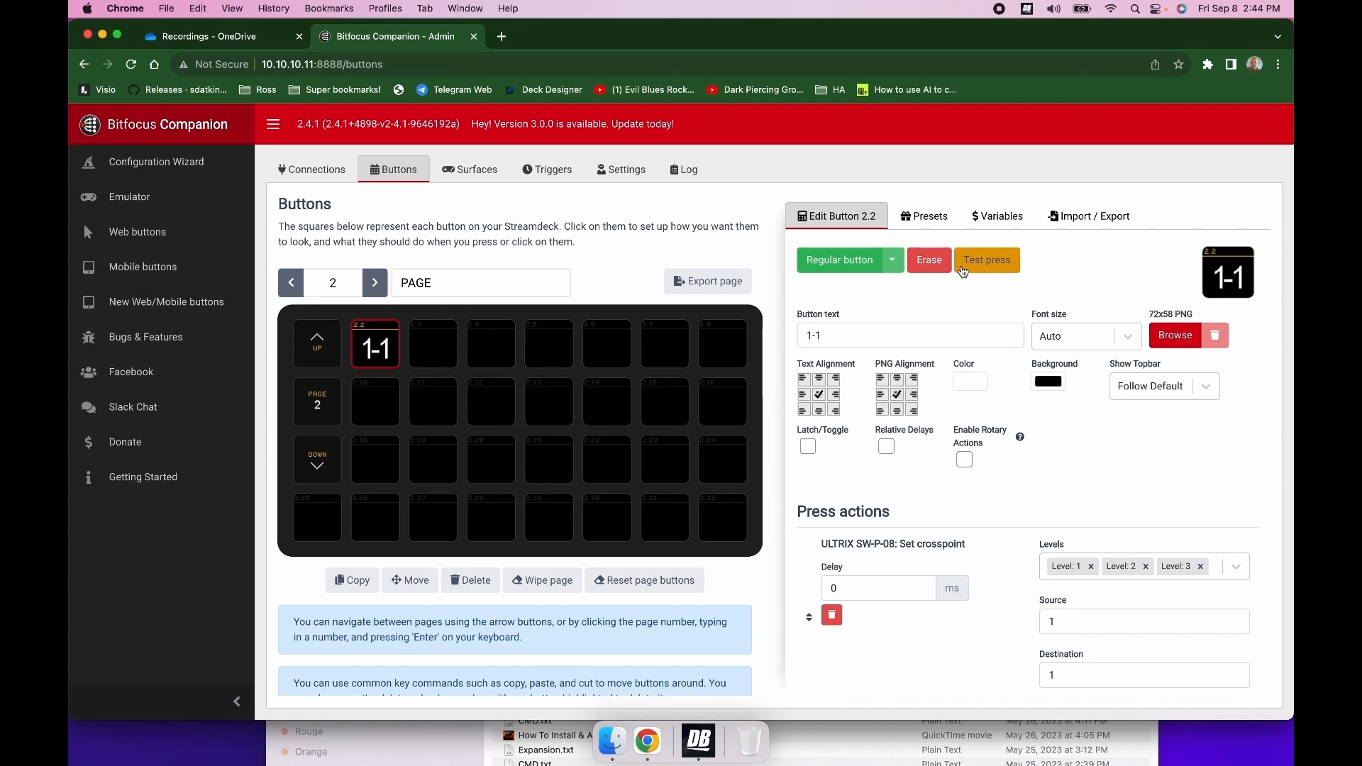
pyautogui.click(981, 266)
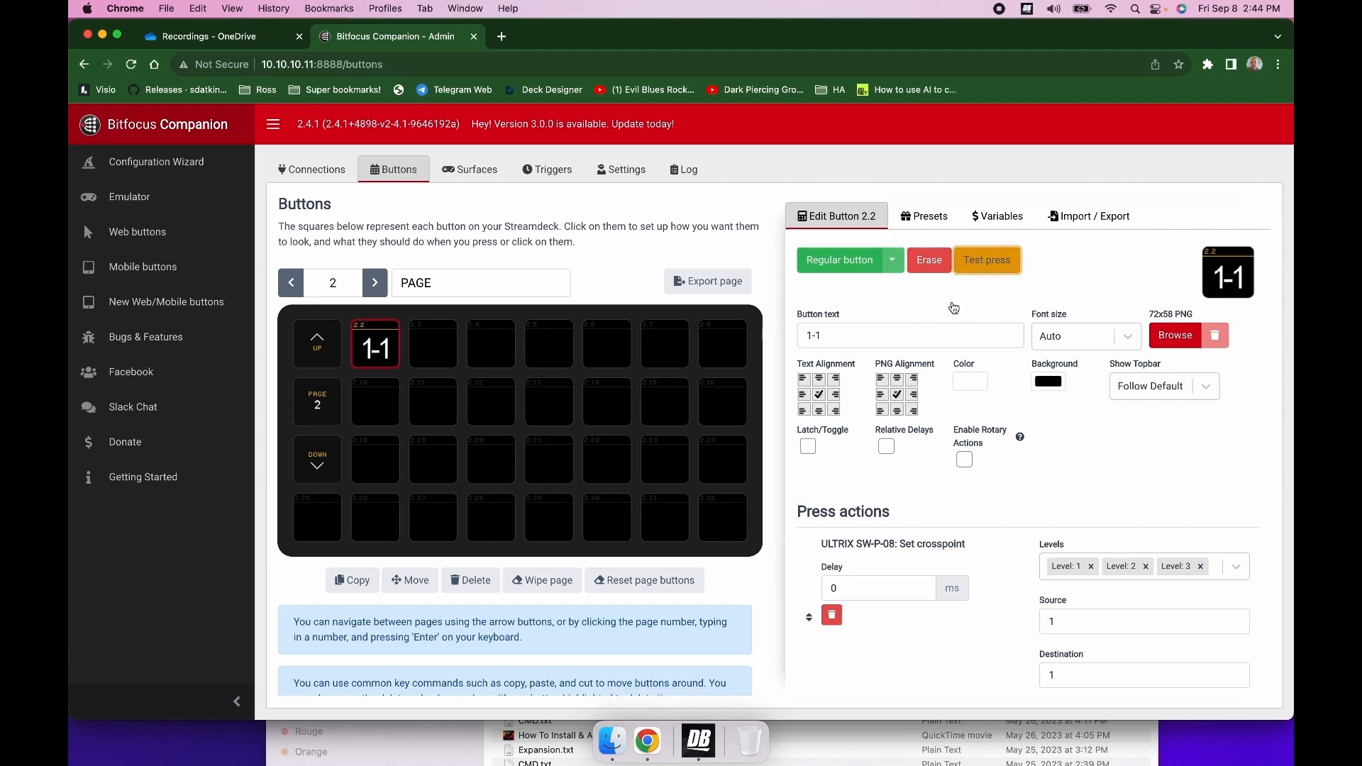
pyautogui.click(699, 742)
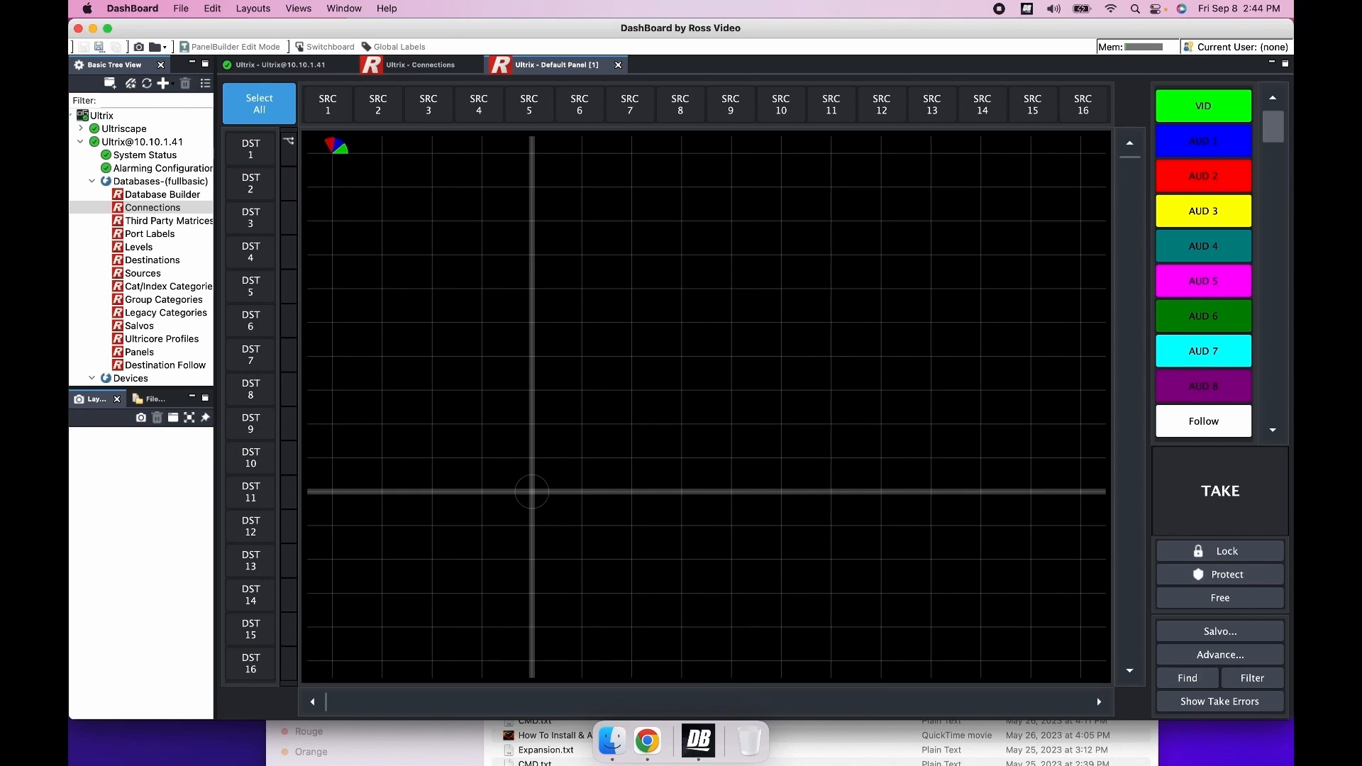